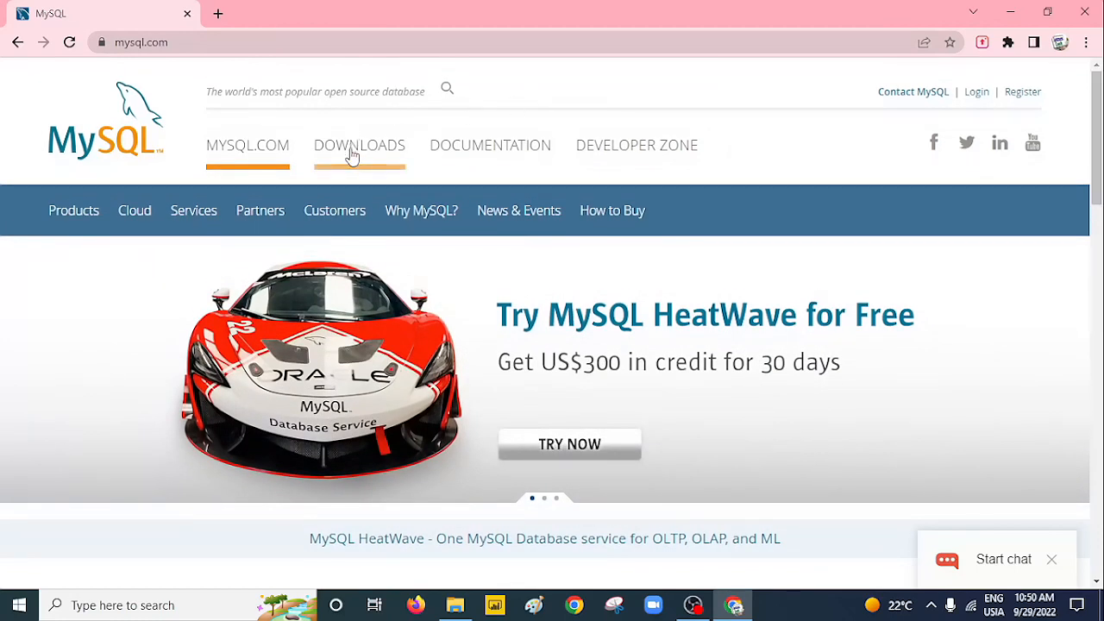
Go from the MySQL DOWNLOADS page to MySQL Community (GPL) Downloads.
click(355, 152)
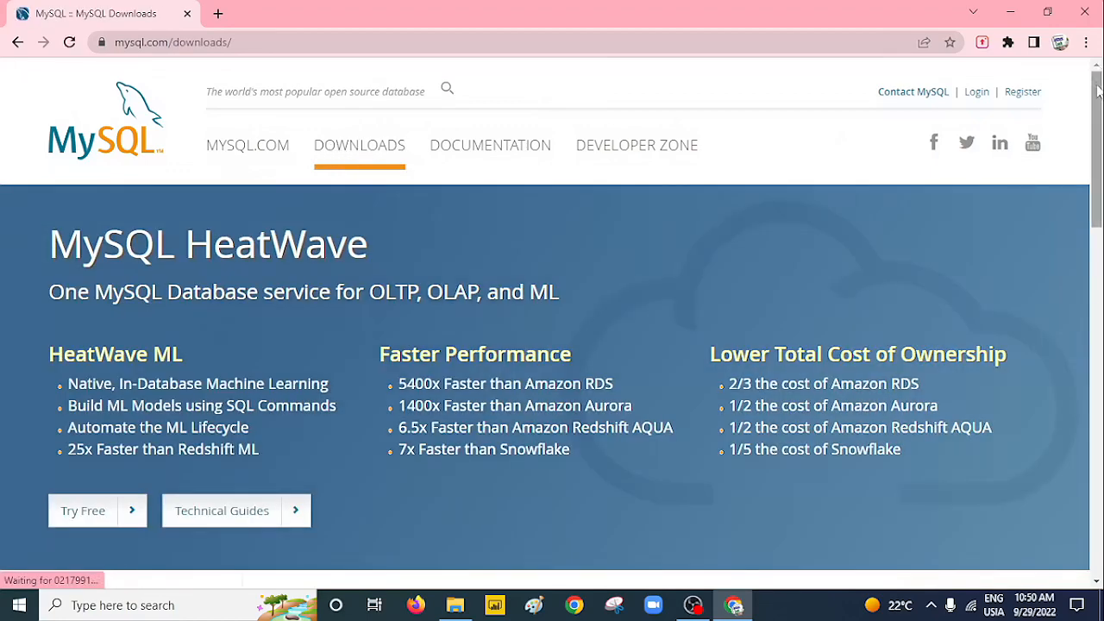
scroll(1100, 95, down, 1)
drag(1099, 118, 1078, 295)
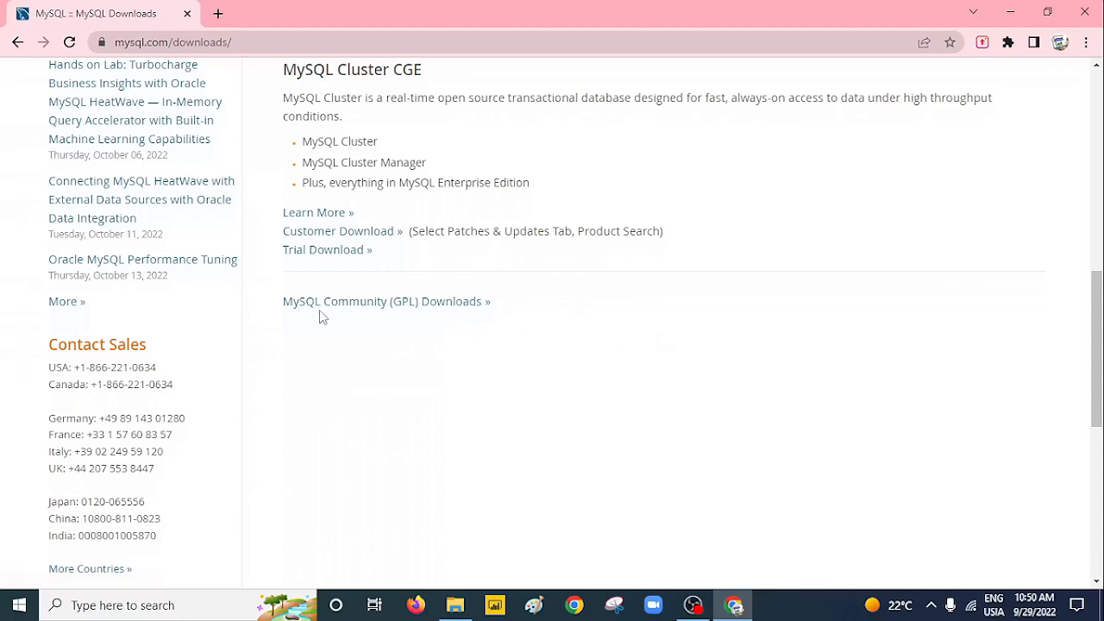
click(438, 311)
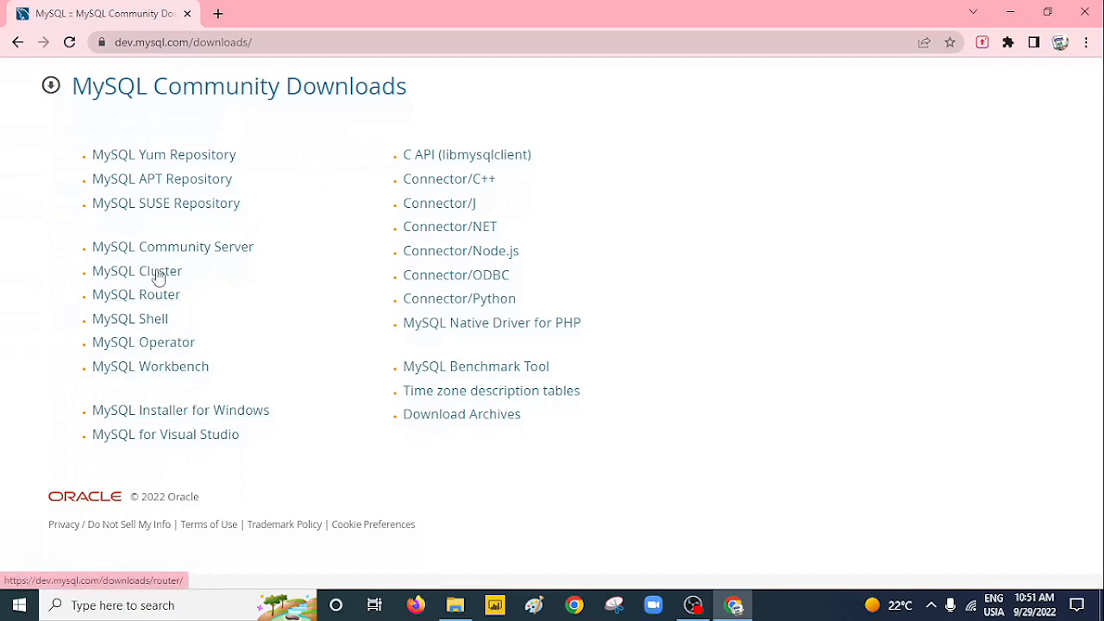
Choose MySQL Installer for Windows and download the 448.3M 8.0.30 community MSI.
click(229, 419)
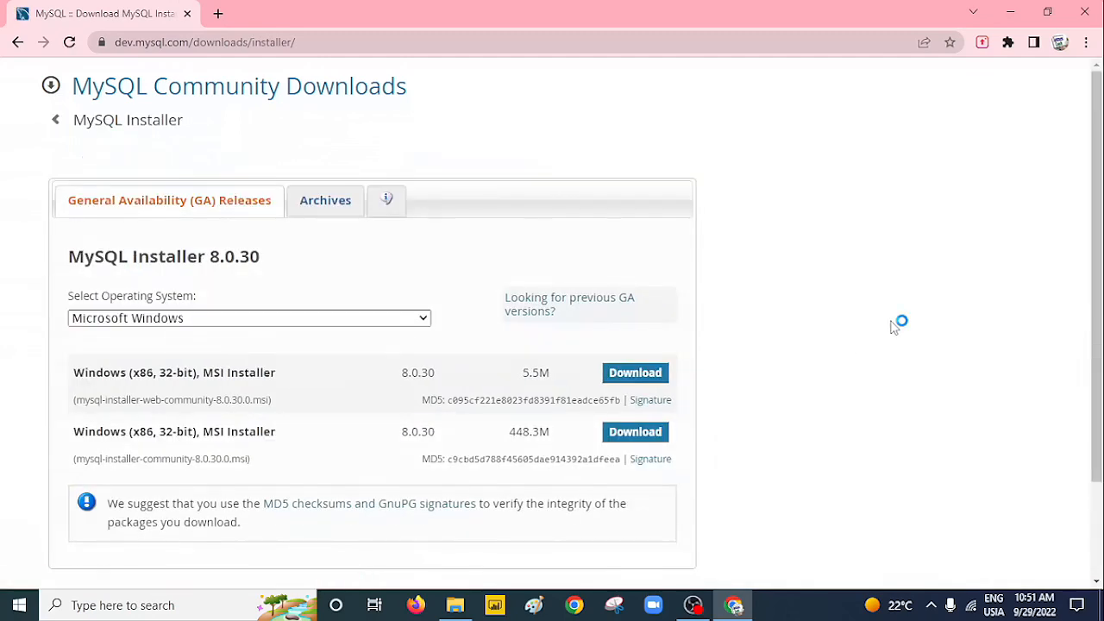
drag(1100, 209, 1101, 293)
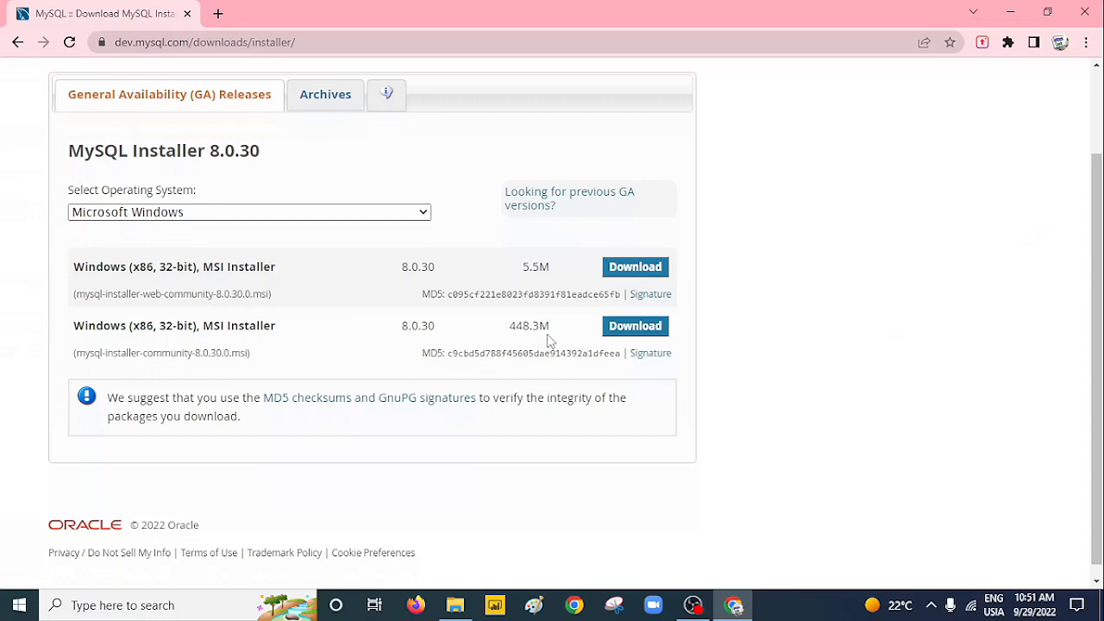
click(634, 328)
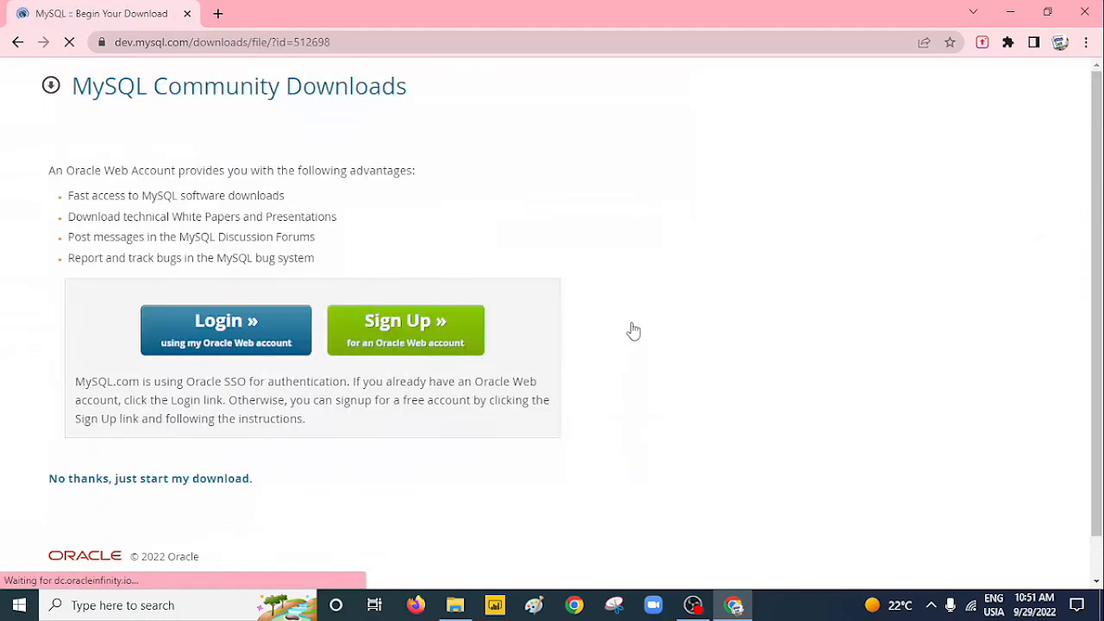
scroll(1096, 230, down, 2)
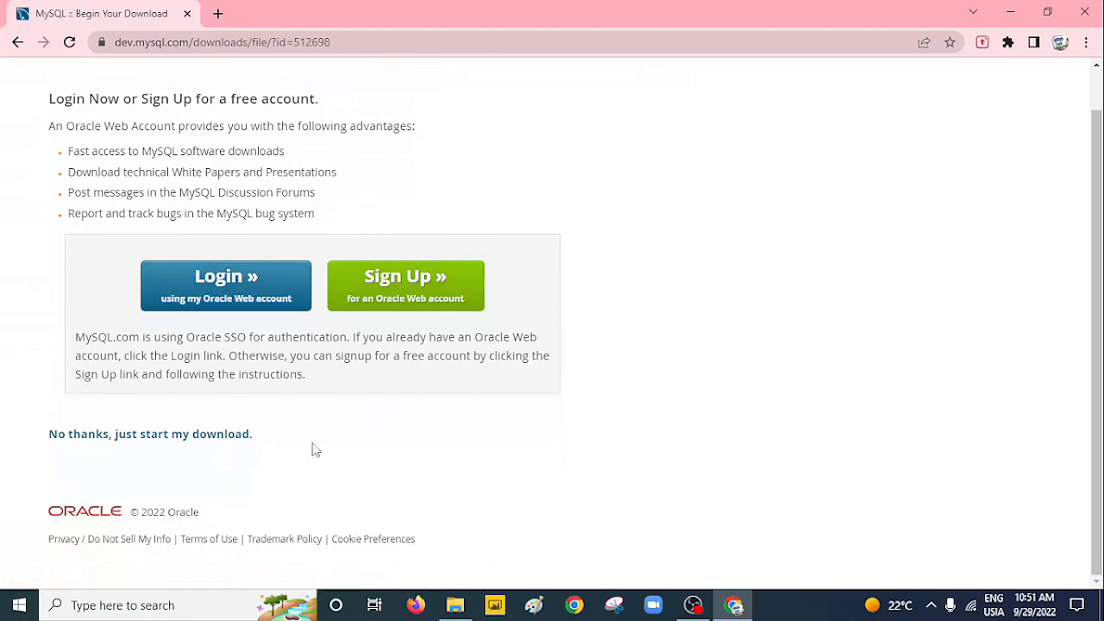
Start the download without an account and place the installer file on the desktop.
click(170, 440)
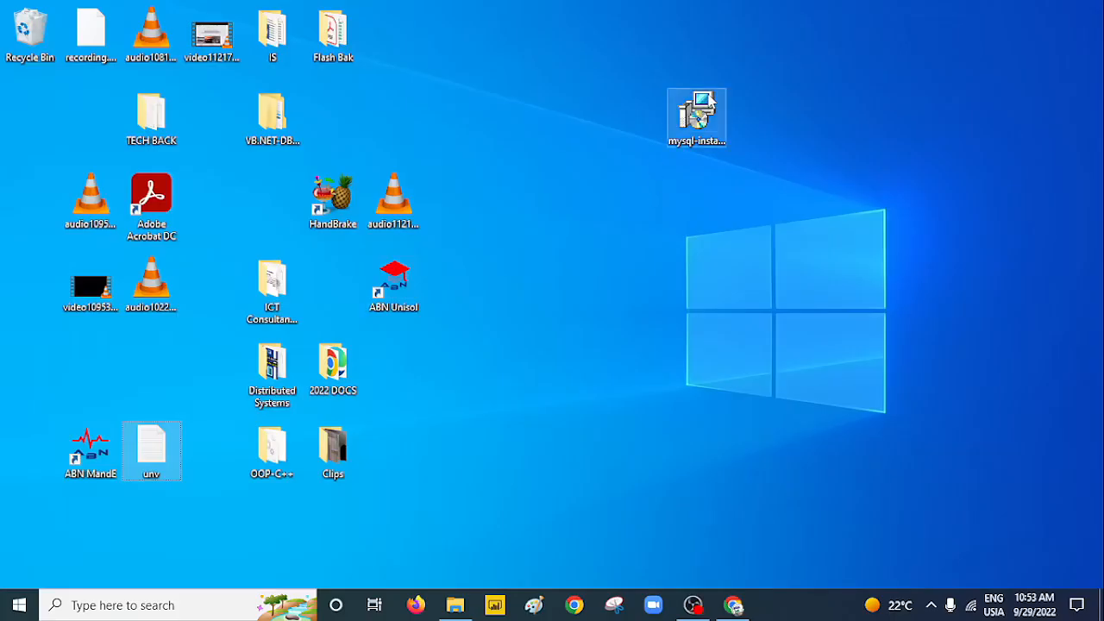
drag(707, 98, 575, 131)
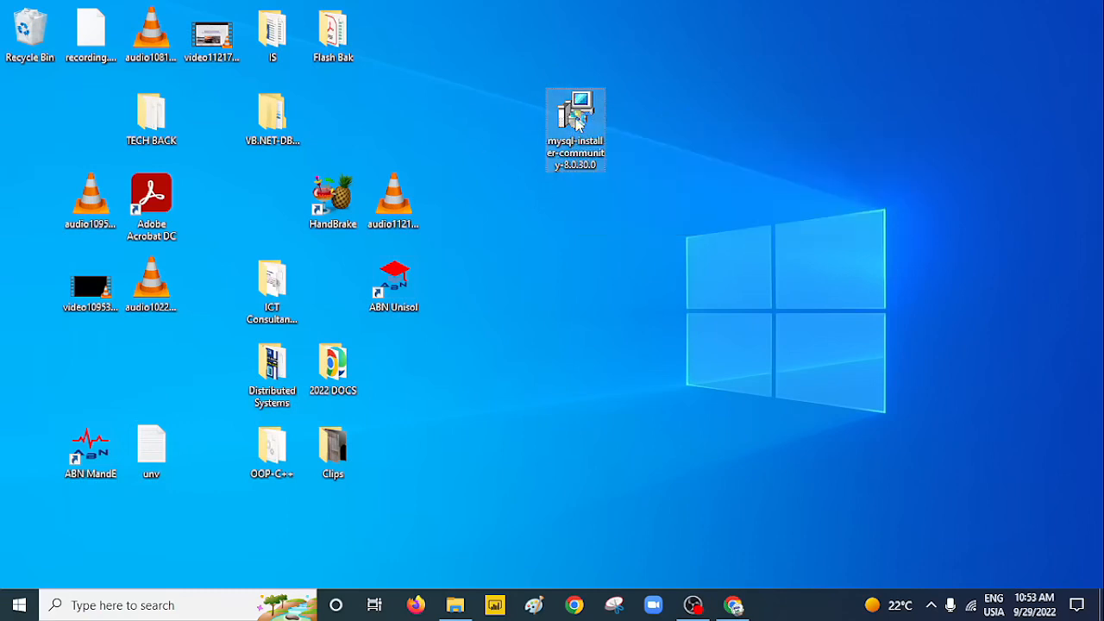
Launch the MySQL installer, compare the setup types, and proceed with Custom.
double_click(577, 123)
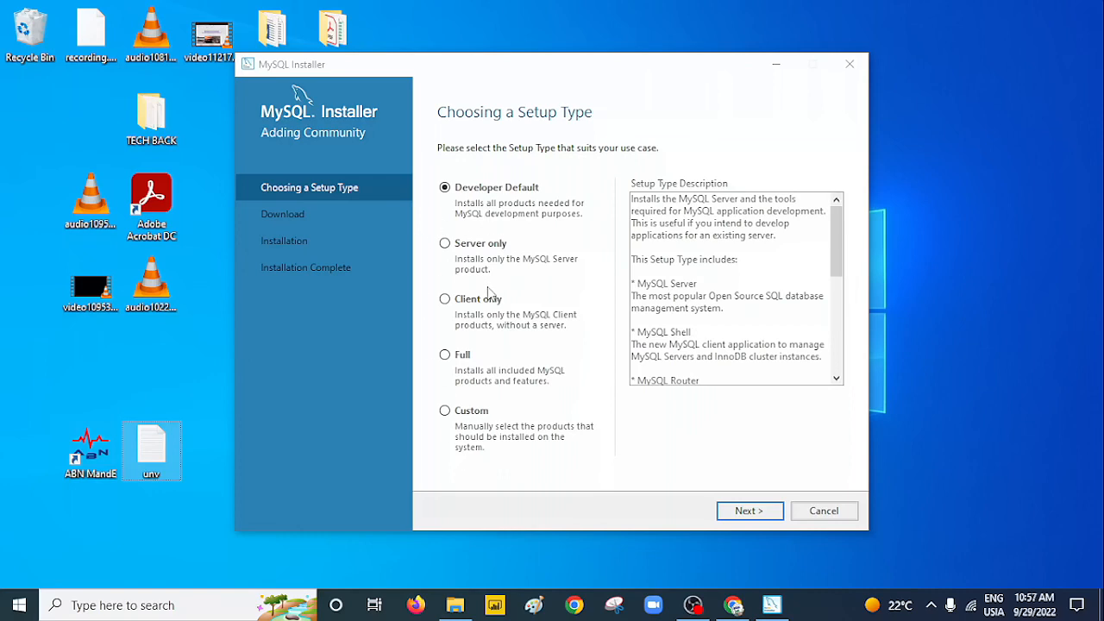
click(444, 243)
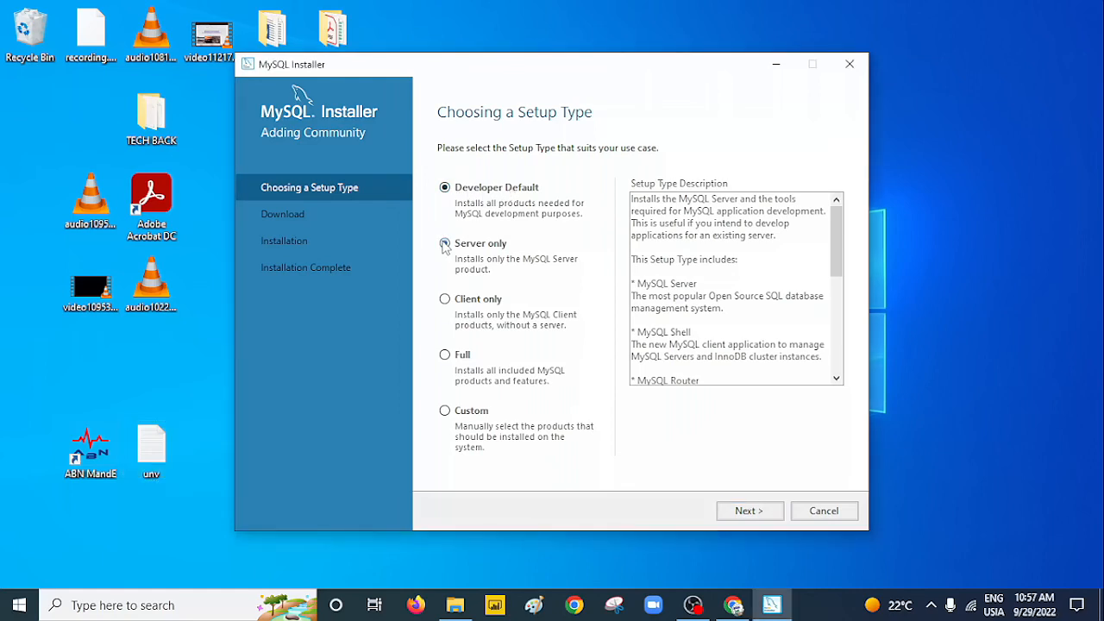
click(444, 299)
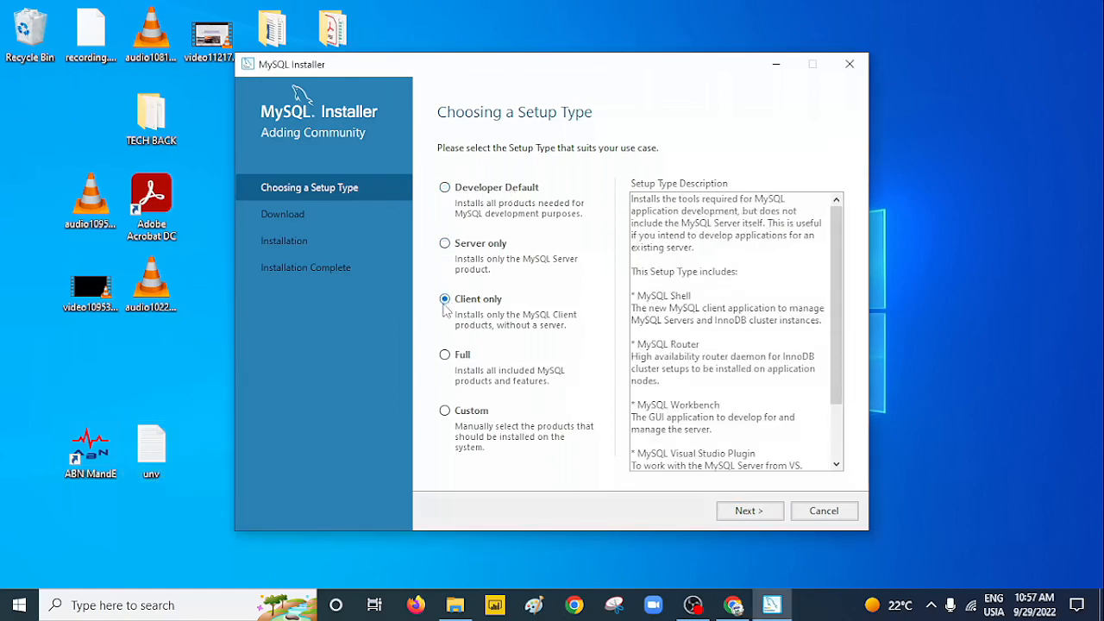
click(445, 357)
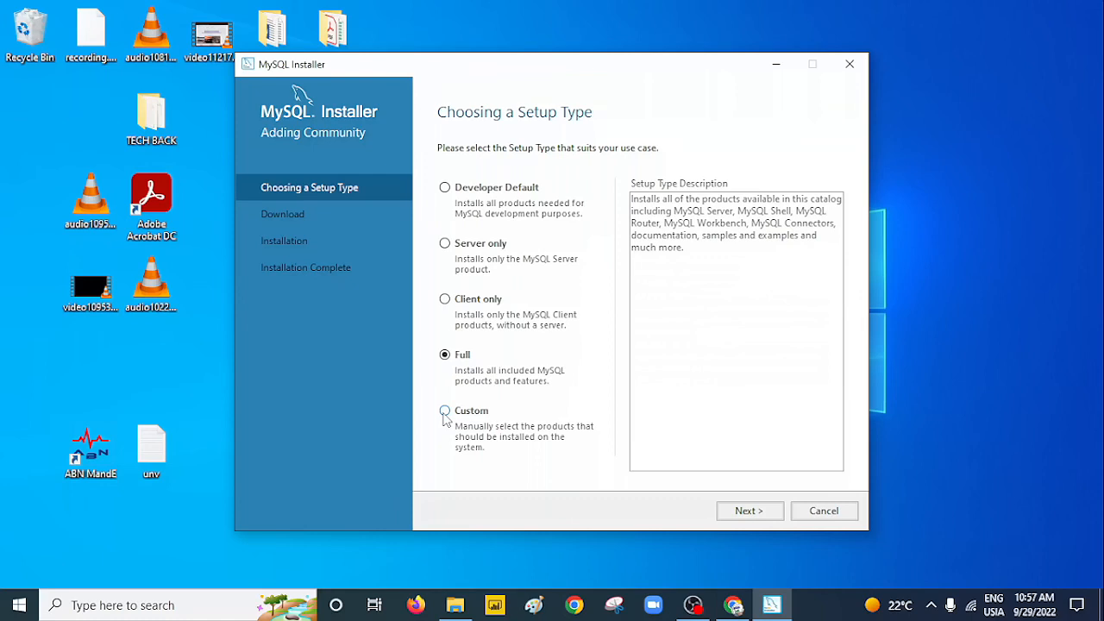
click(446, 413)
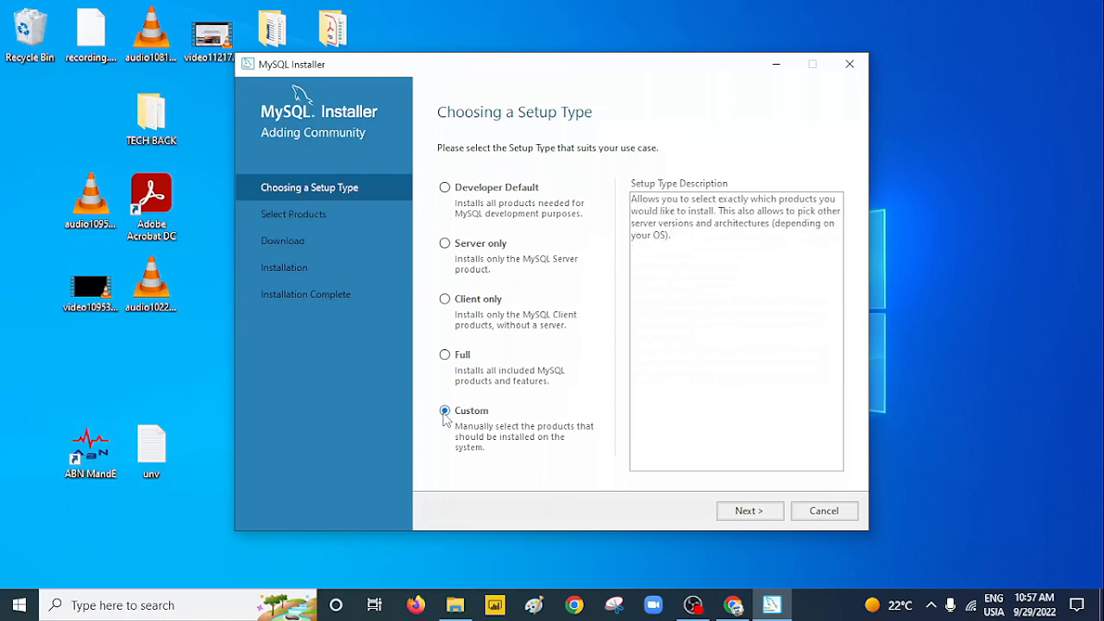
click(738, 513)
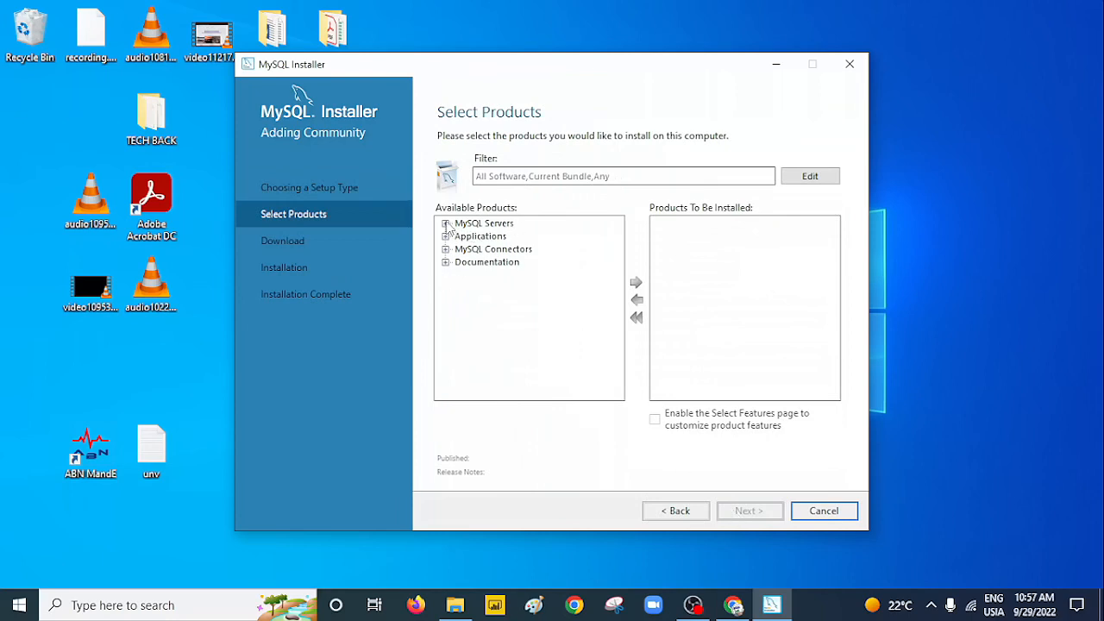
Add MySQL Server 8.0.30 - X64 to the products to be installed.
click(446, 223)
click(461, 235)
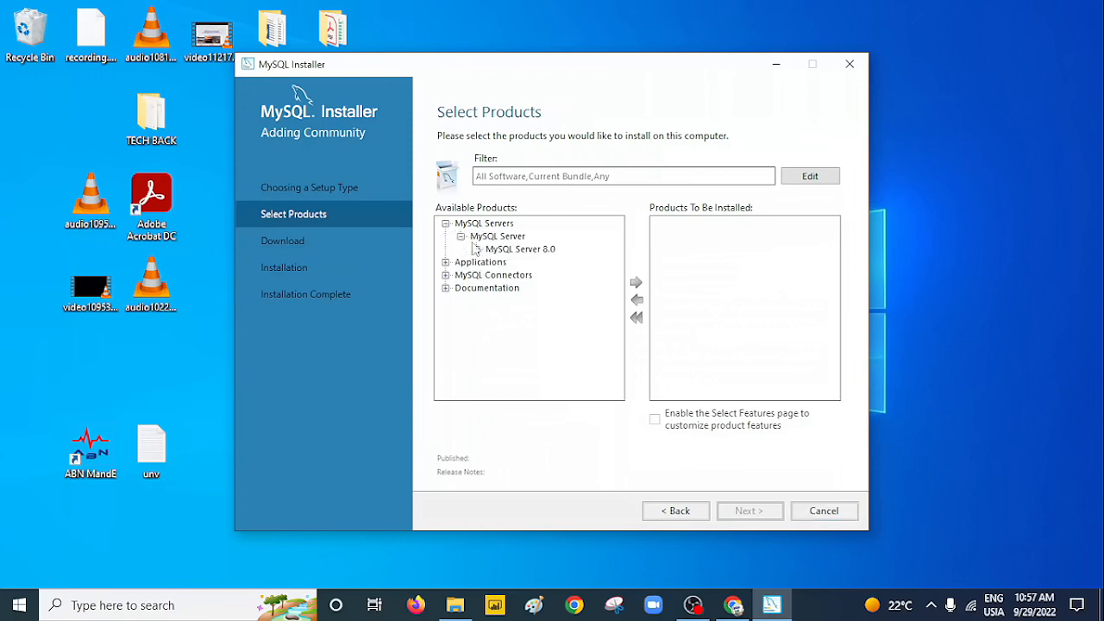
click(493, 251)
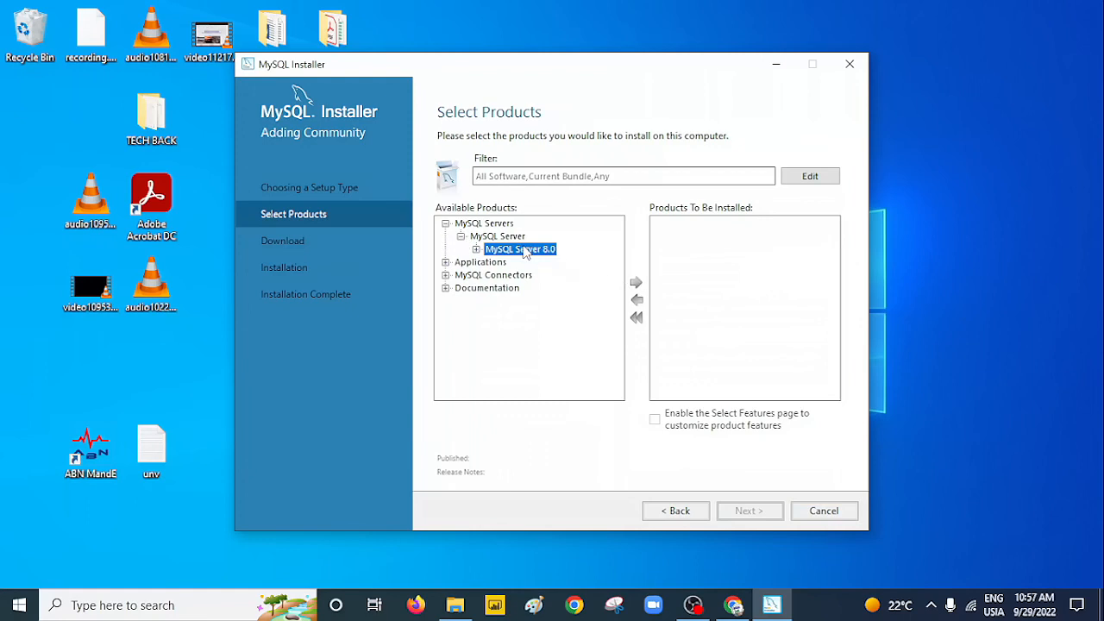
click(476, 250)
click(506, 261)
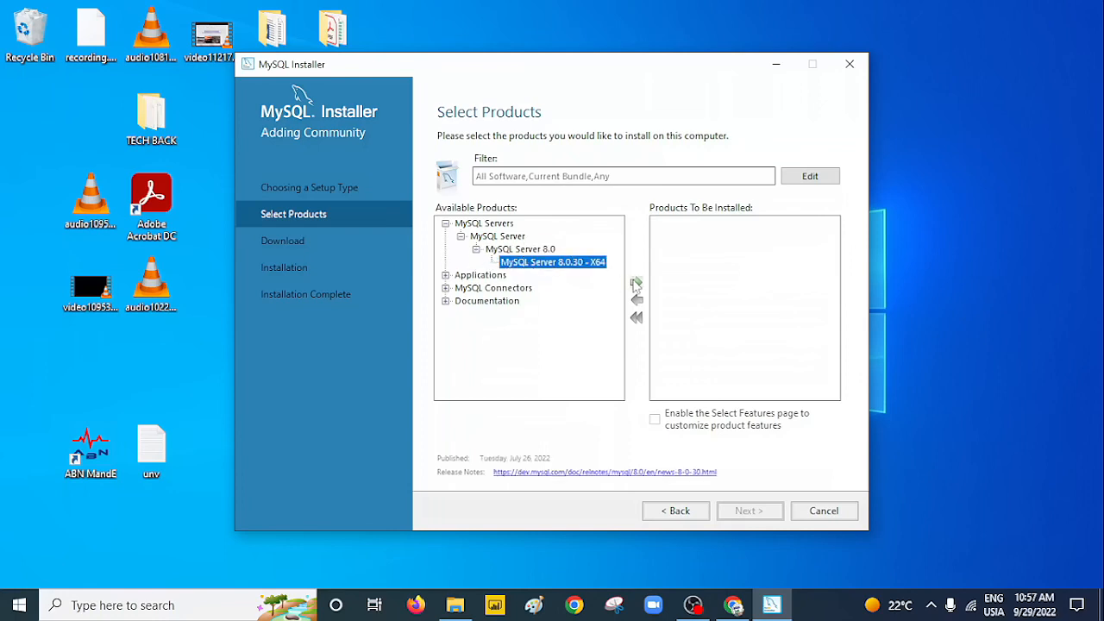
click(636, 283)
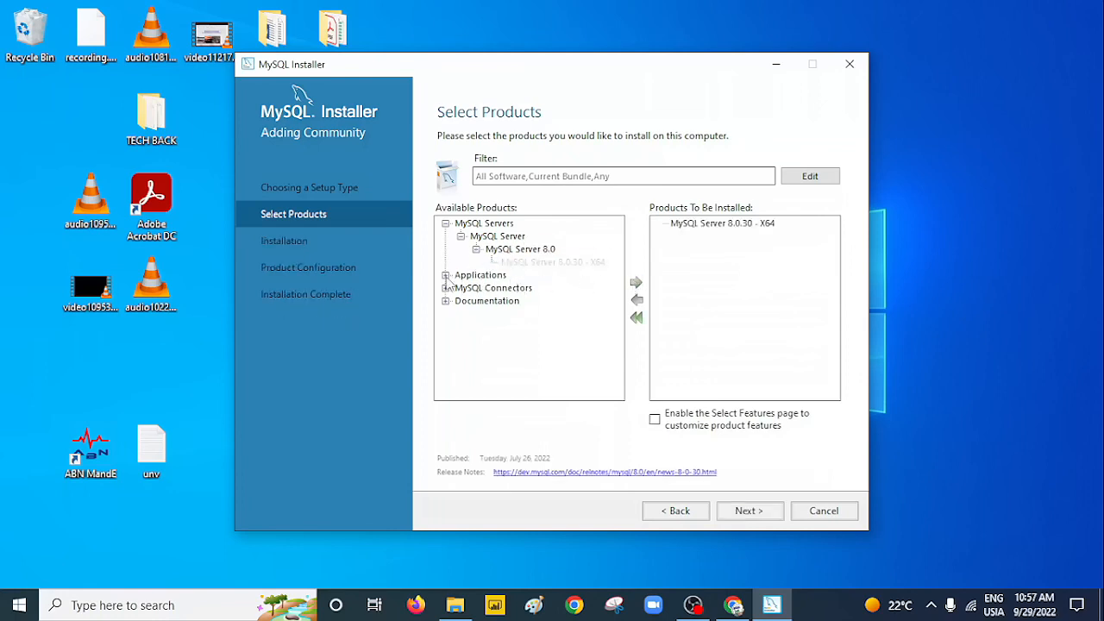
Add MySQL Workbench 8.0.30 - X64 to the install list.
click(446, 275)
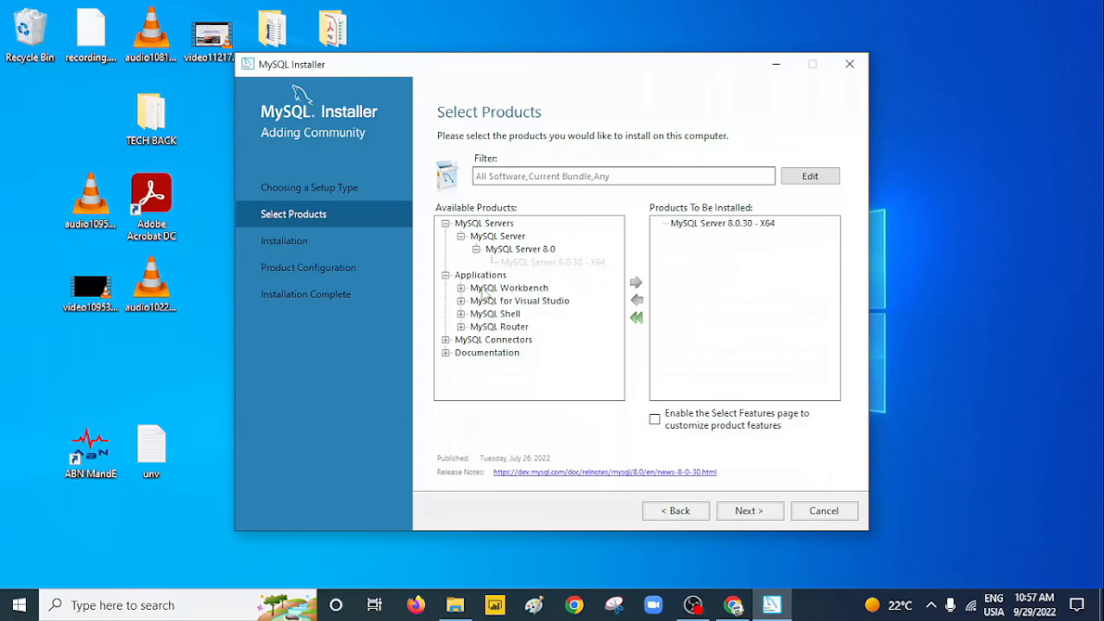
click(462, 289)
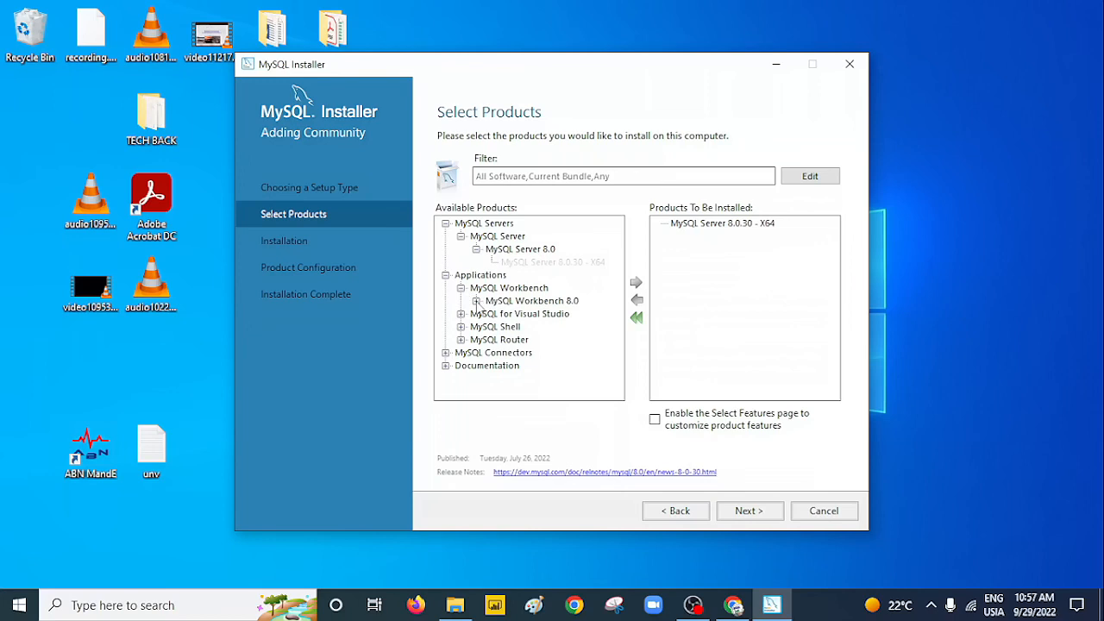
click(476, 301)
click(527, 316)
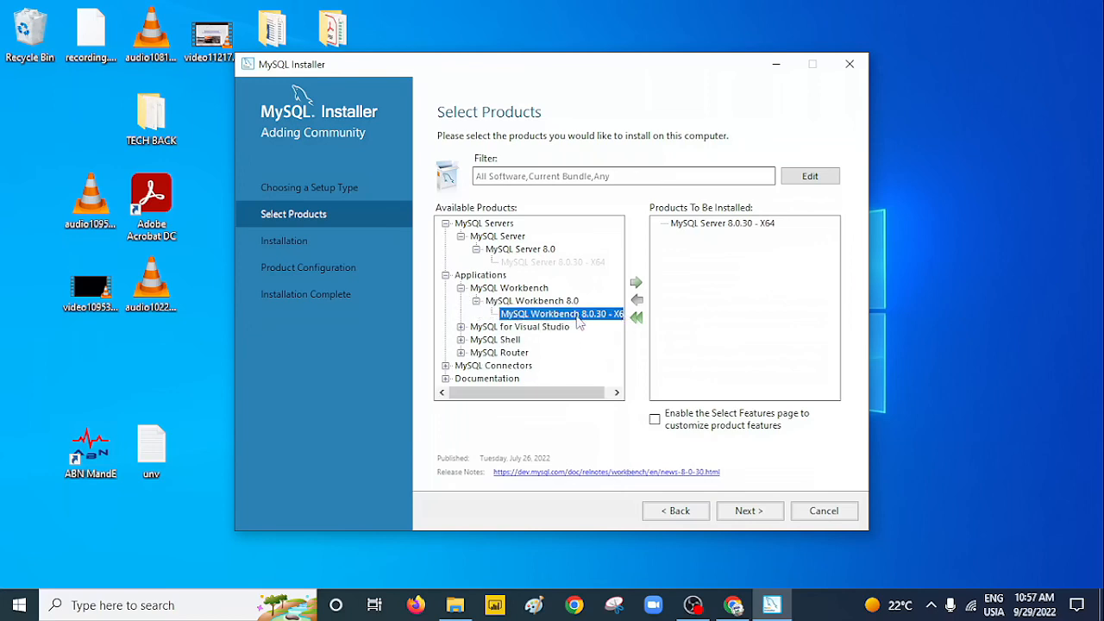
click(639, 289)
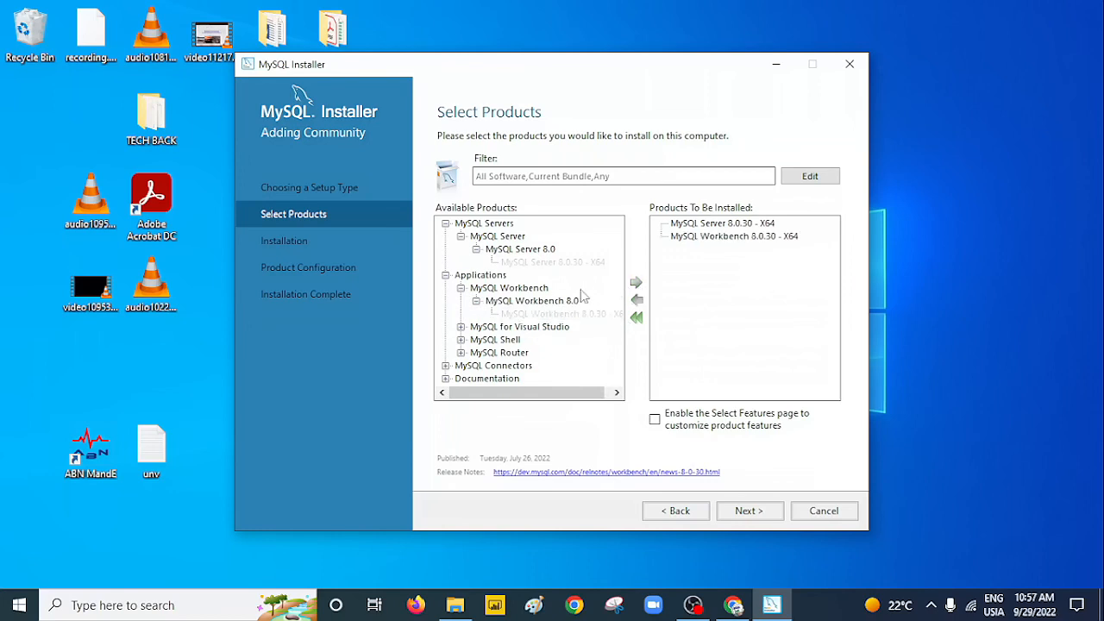
Add MySQL Shell 8.0.30 - X64 to the install list.
click(462, 340)
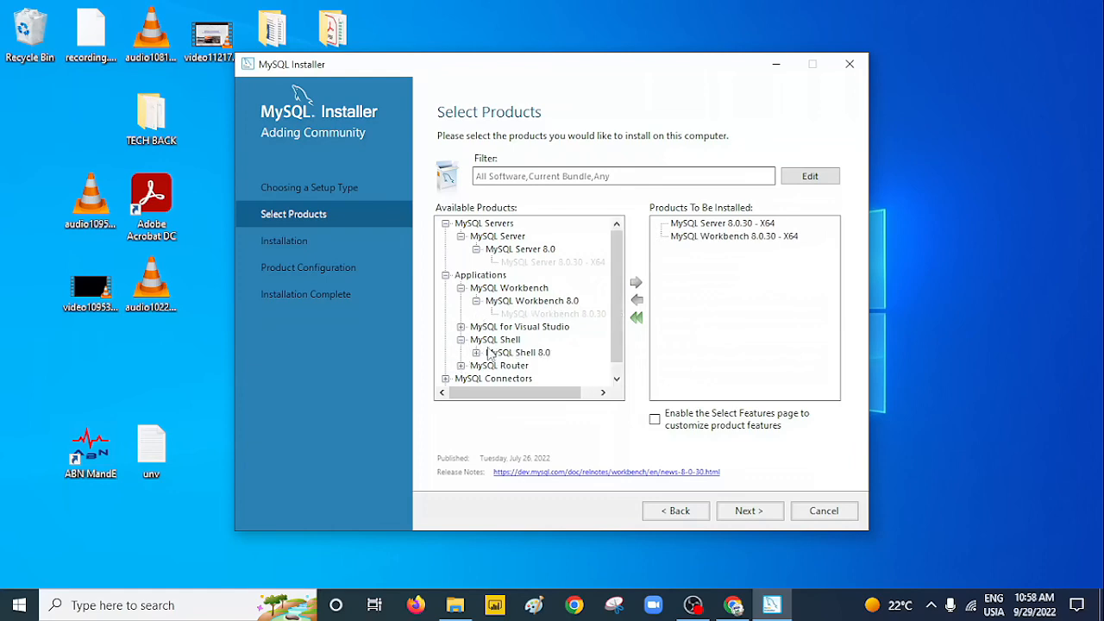
click(477, 353)
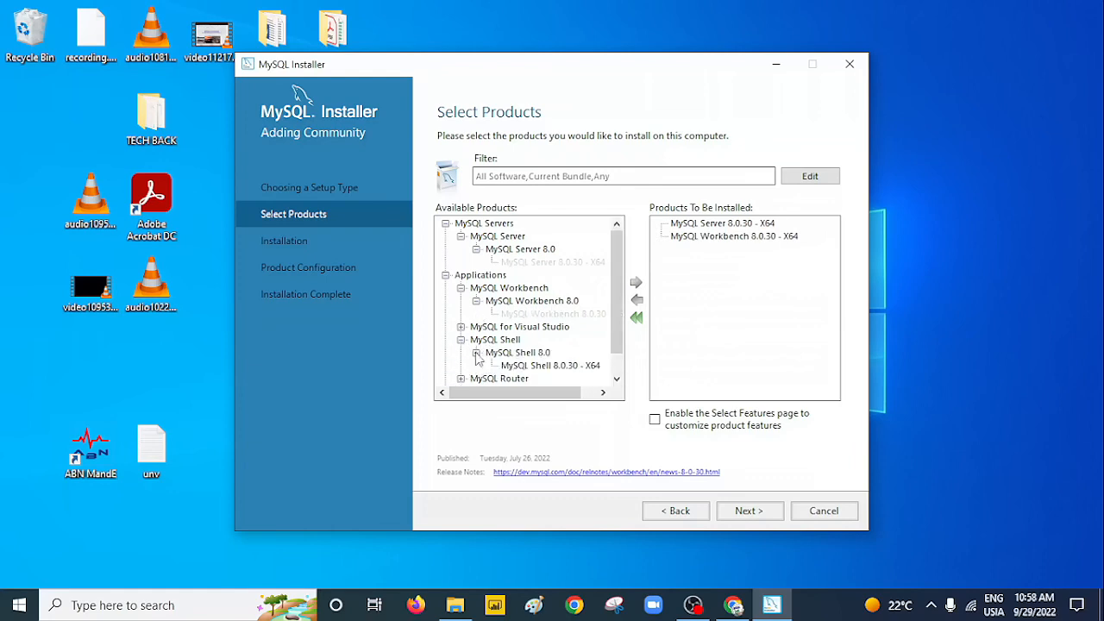
click(539, 366)
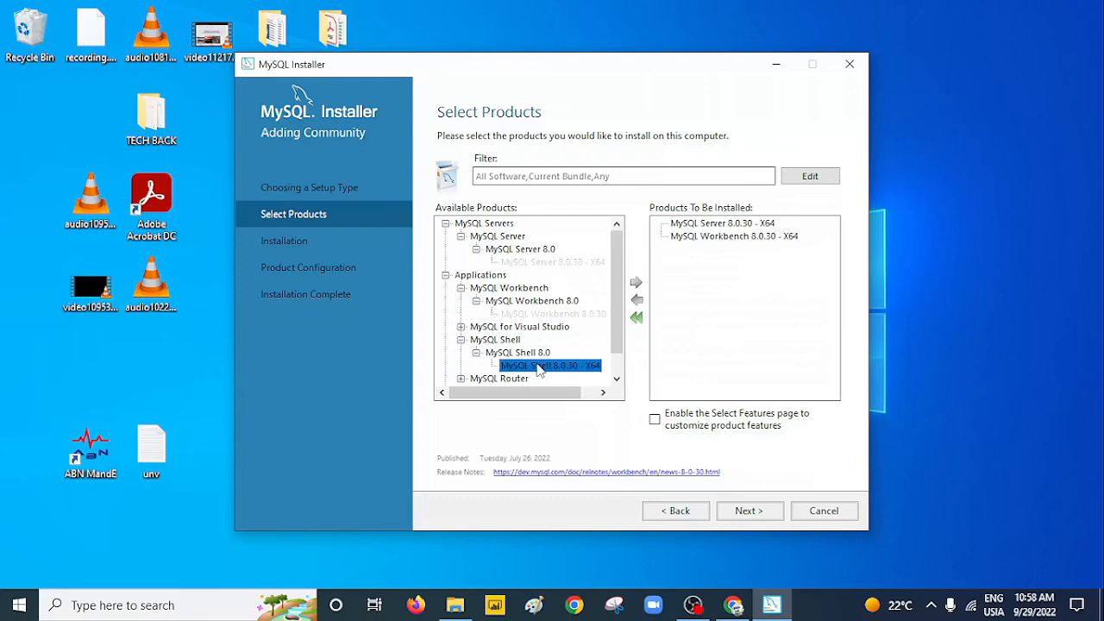
click(636, 283)
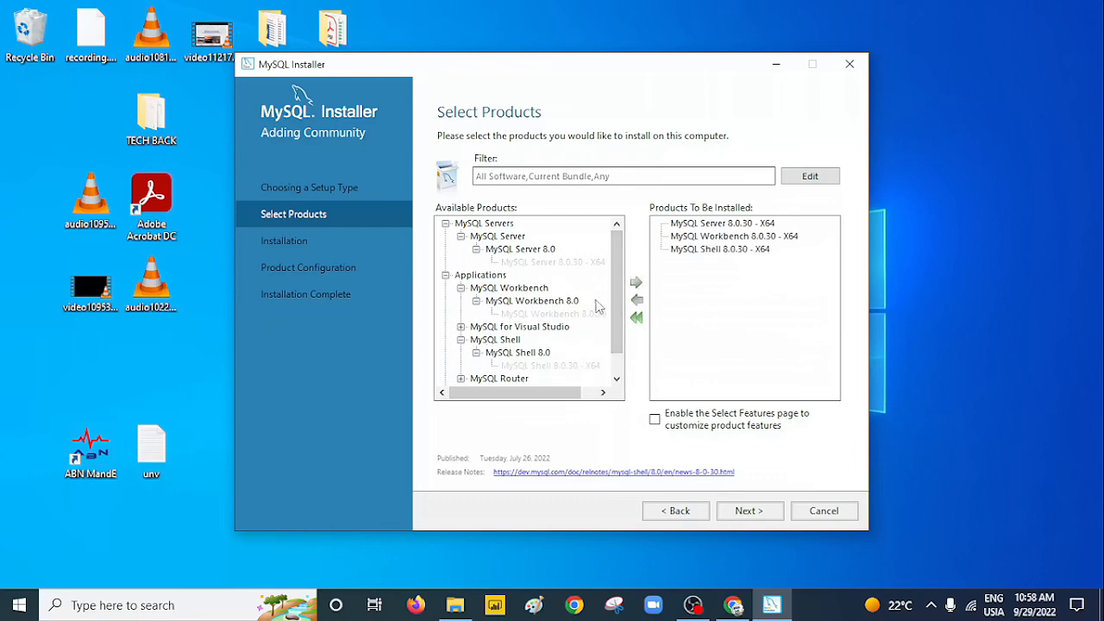
drag(618, 333, 617, 350)
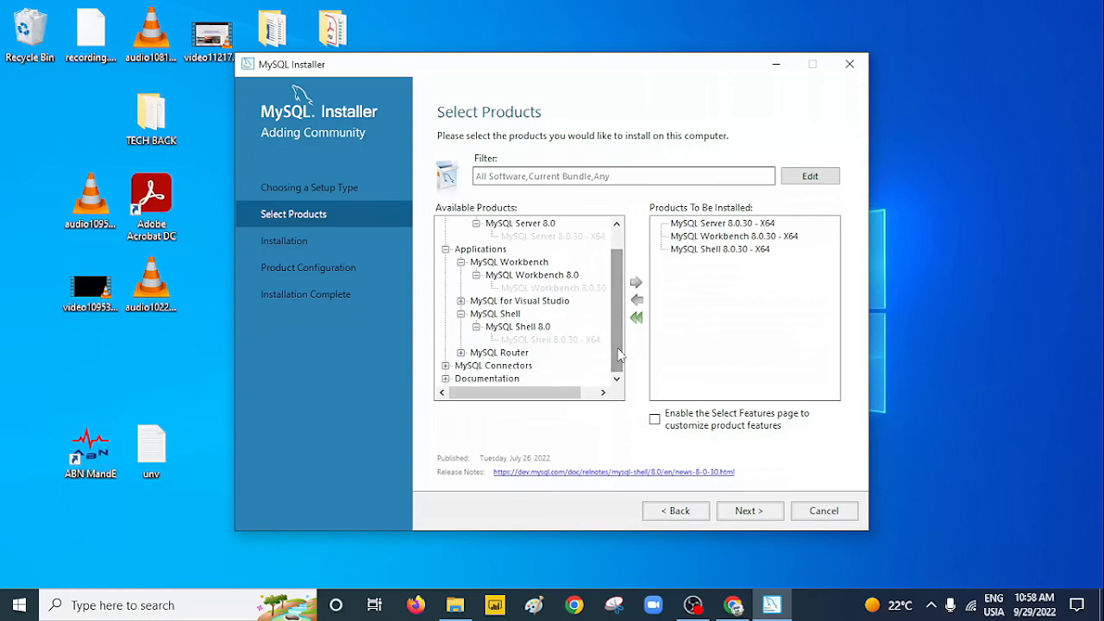
mouse_move(618, 354)
mouse_down()
mouse_move(619, 328)
mouse_move(617, 354)
mouse_up()
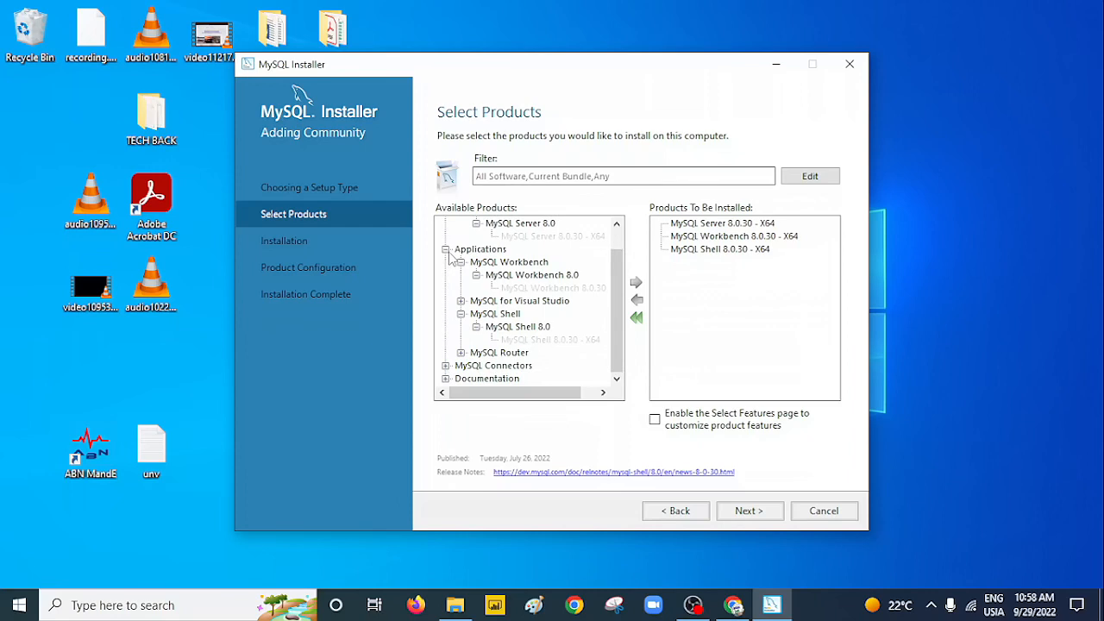
Glance at MySQL for Visual Studio and Router, then confirm the three chosen products.
click(462, 301)
click(462, 301)
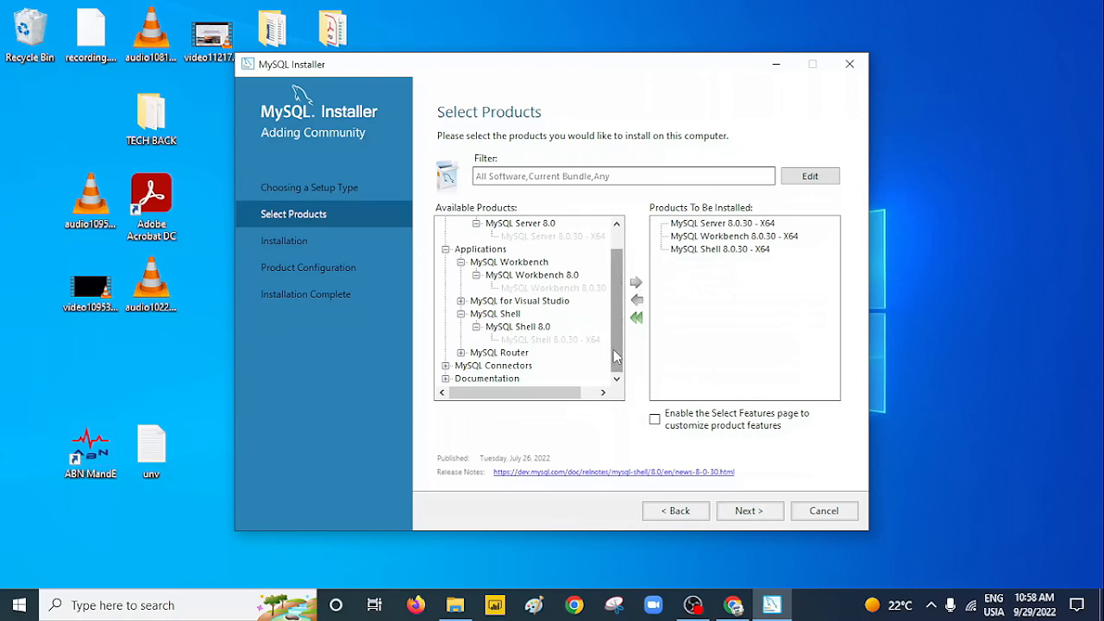
click(462, 353)
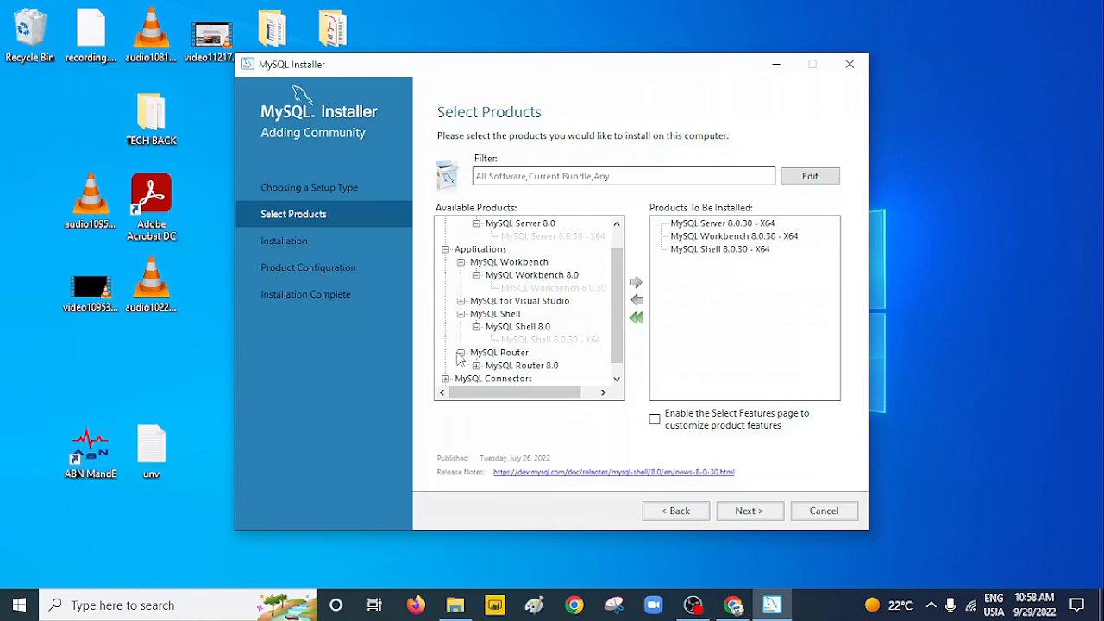
click(460, 353)
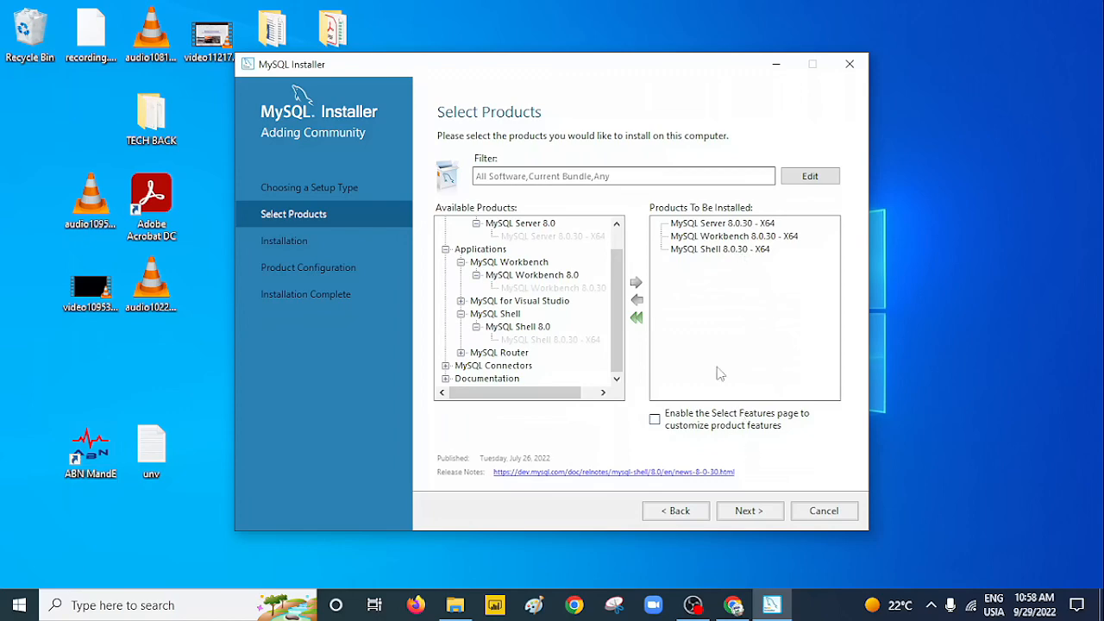
click(748, 511)
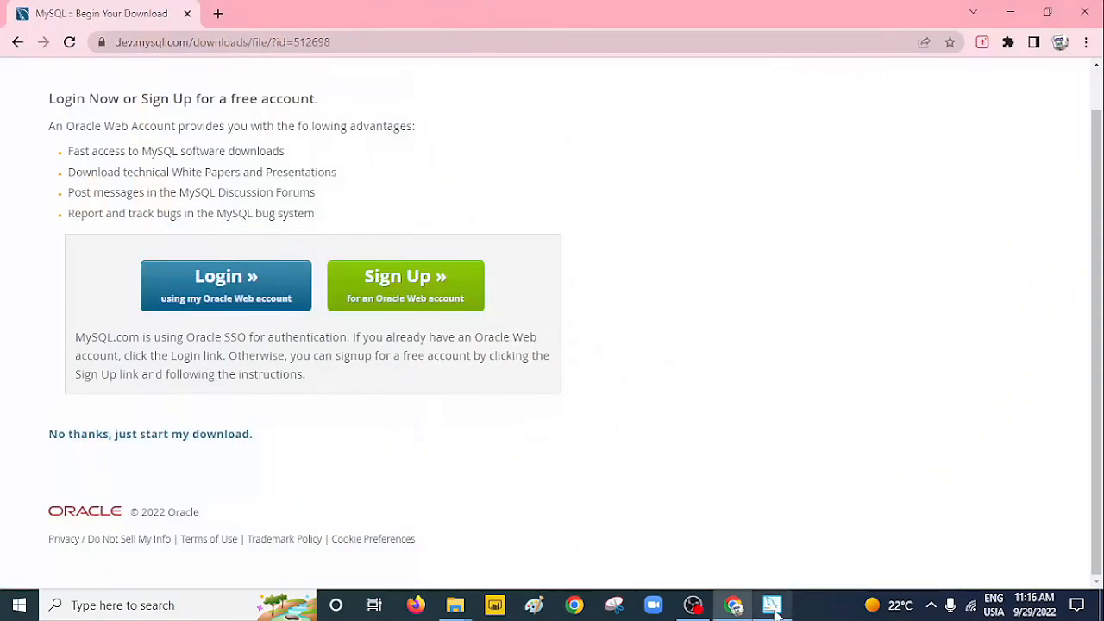
Bring the installer forward, shift it left, and execute installation of Server, Workbench and Shell.
click(772, 606)
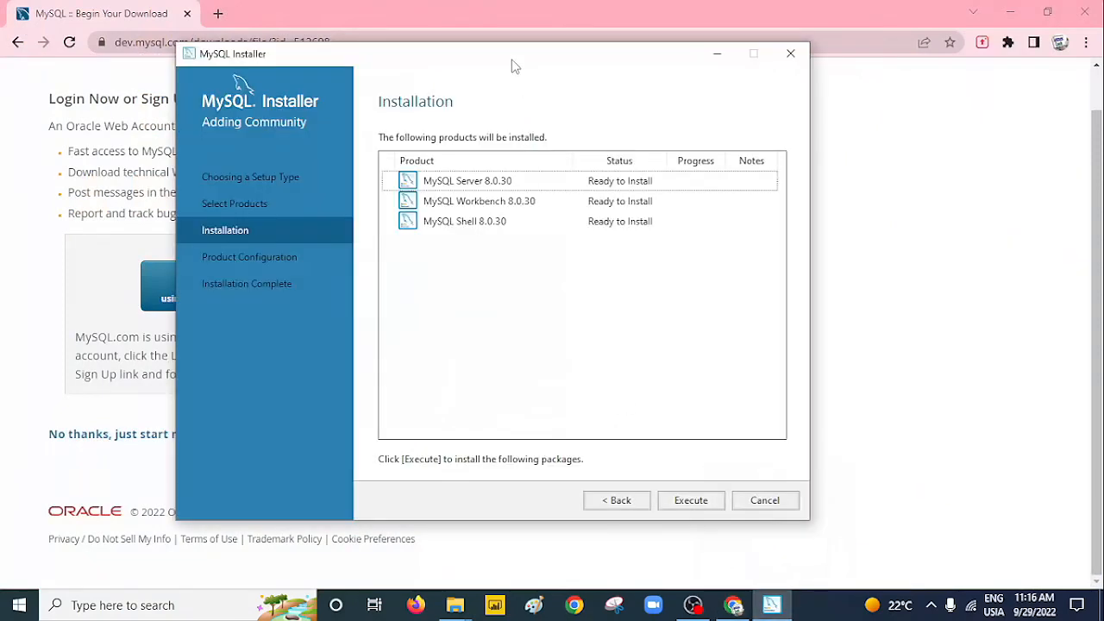
drag(515, 66, 405, 73)
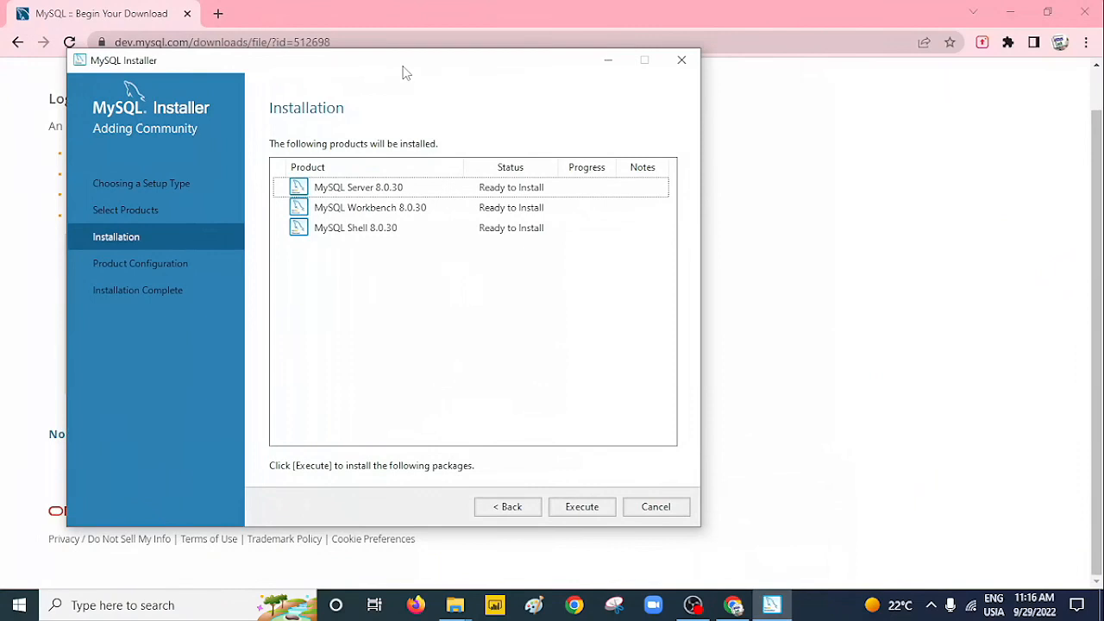
drag(406, 74, 372, 67)
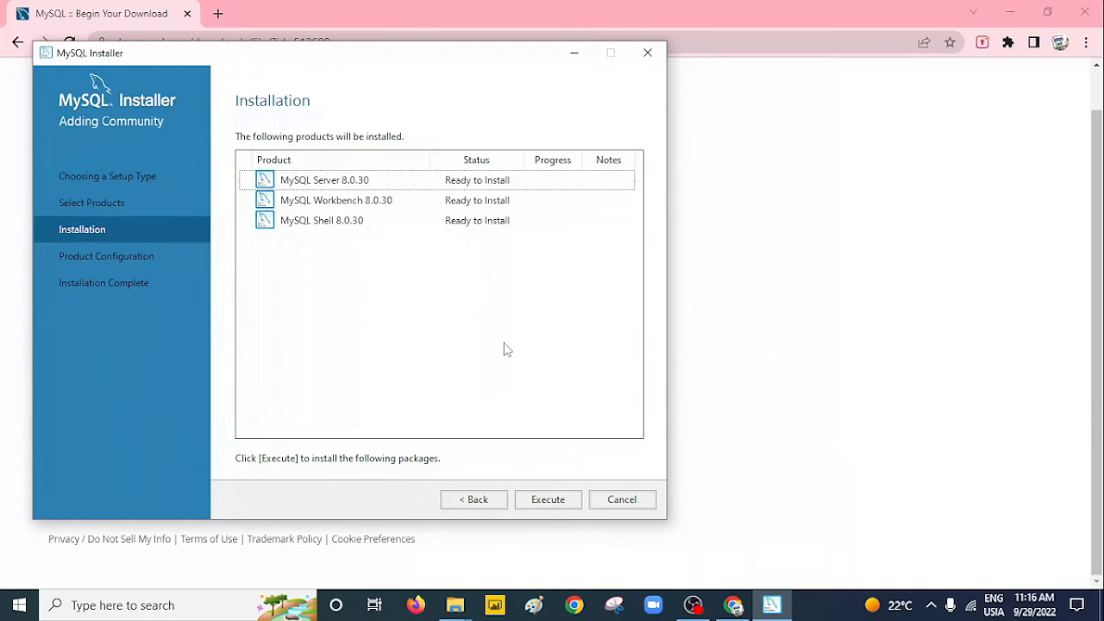
click(549, 500)
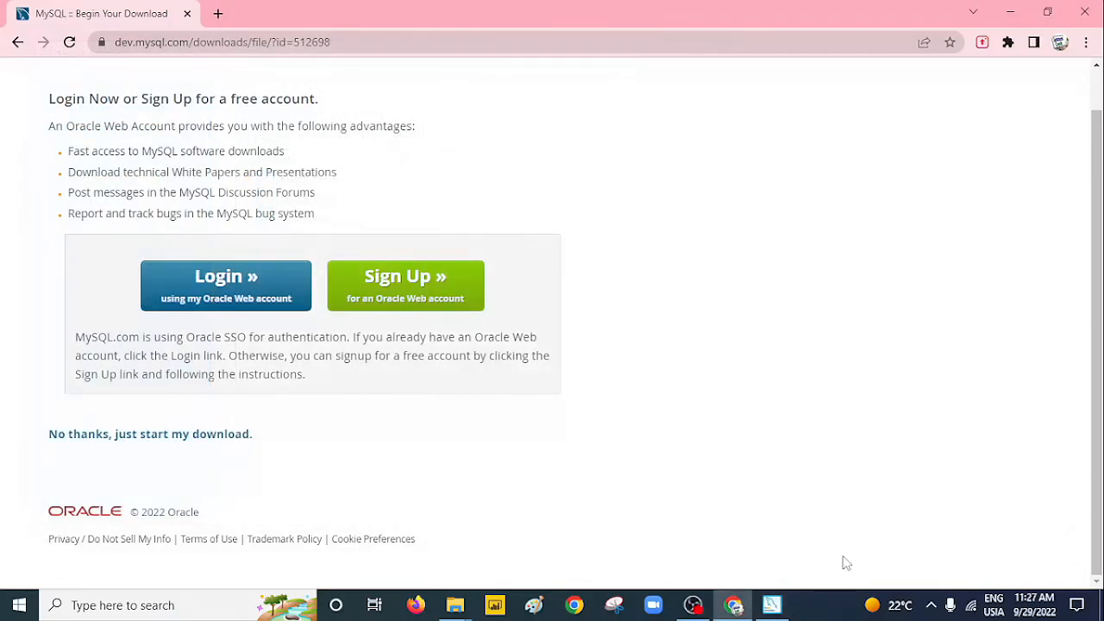
Bring back the installer showing all three products Complete and continue.
click(773, 605)
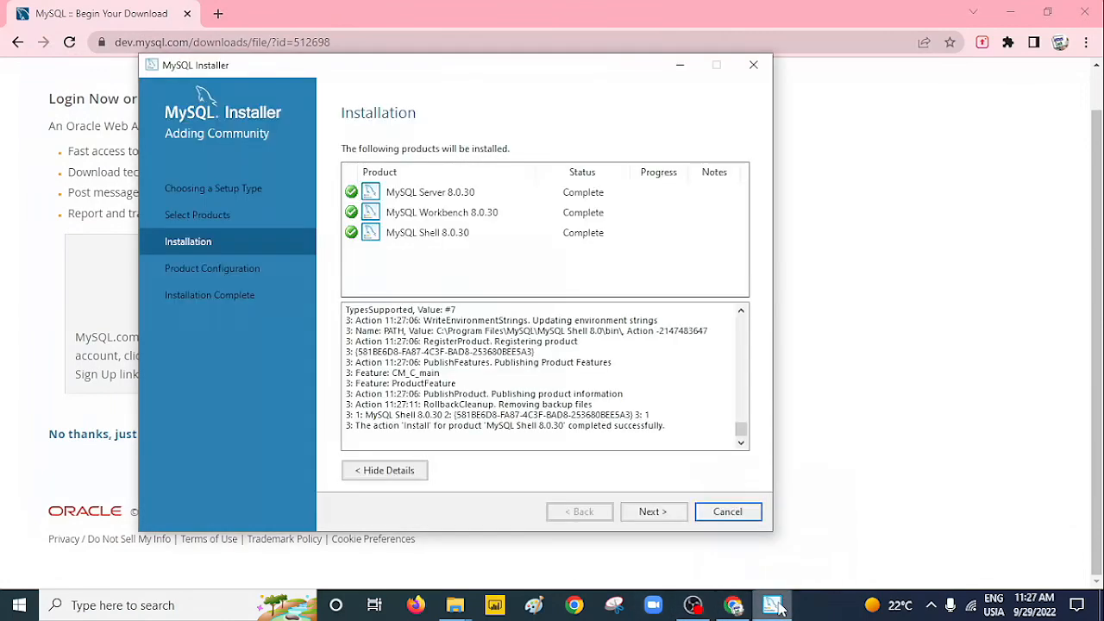
drag(560, 69, 500, 66)
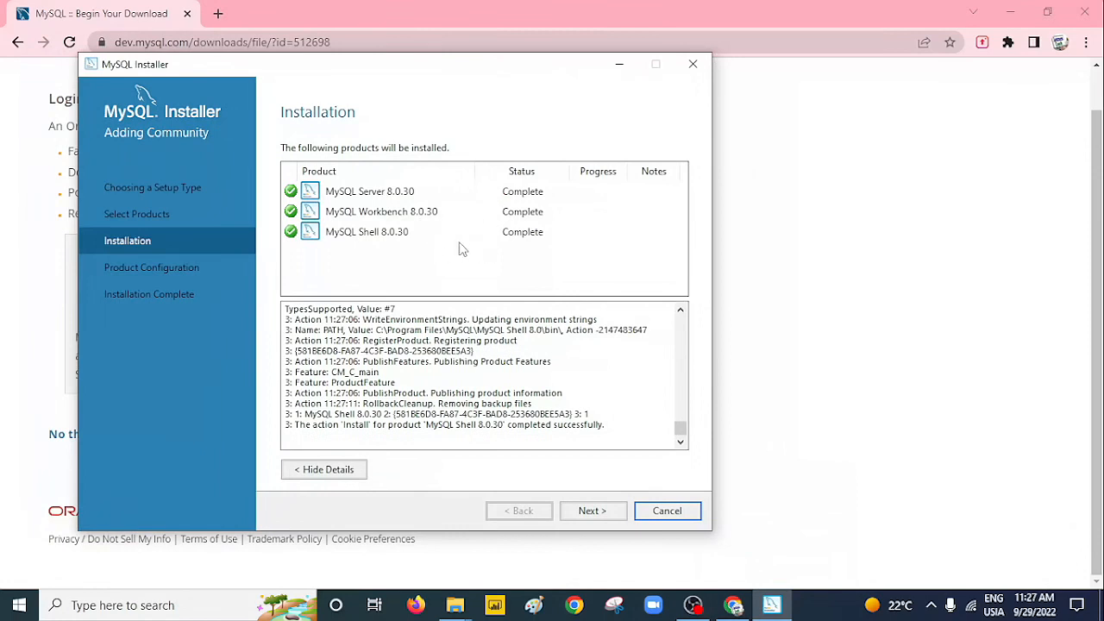
drag(483, 76, 391, 42)
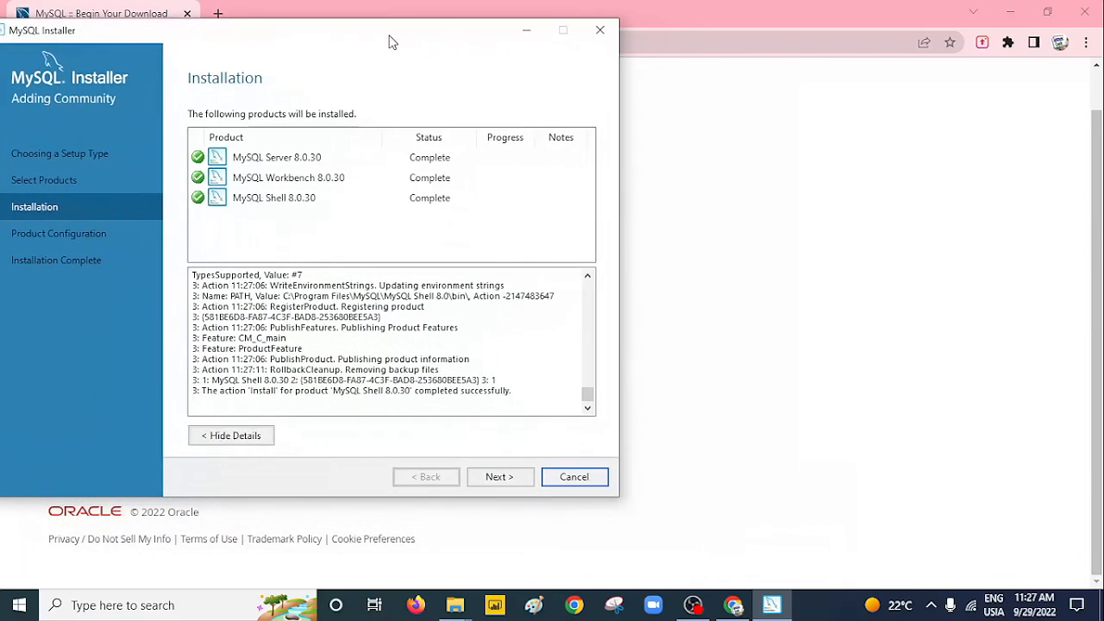
click(511, 481)
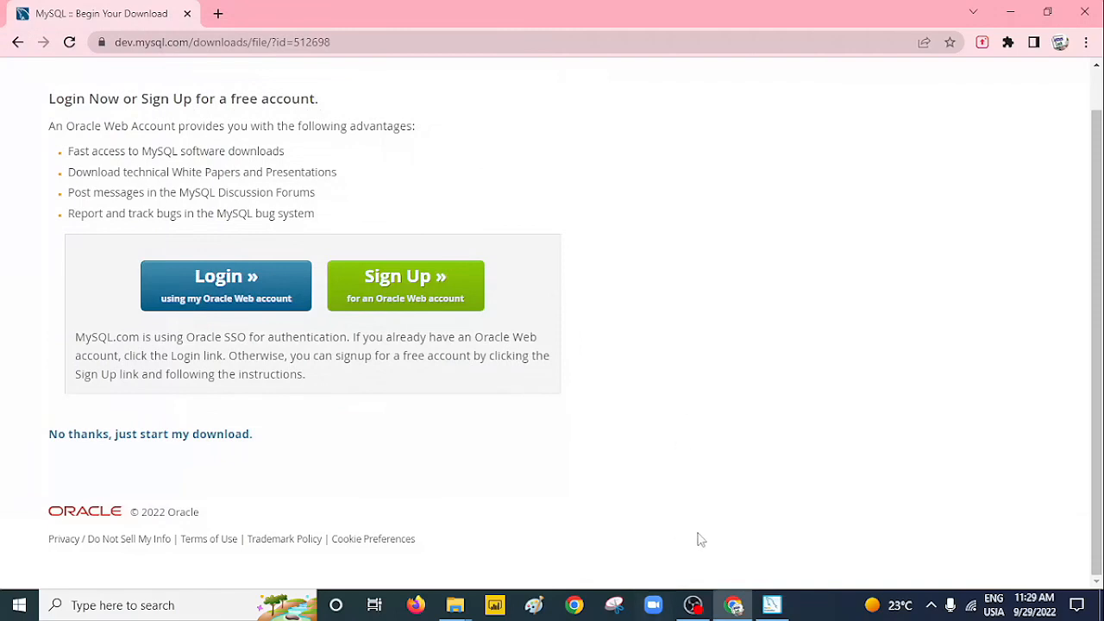
Configure MySQL Server 8.0.30 with Development Computer type on port 3306.
click(772, 604)
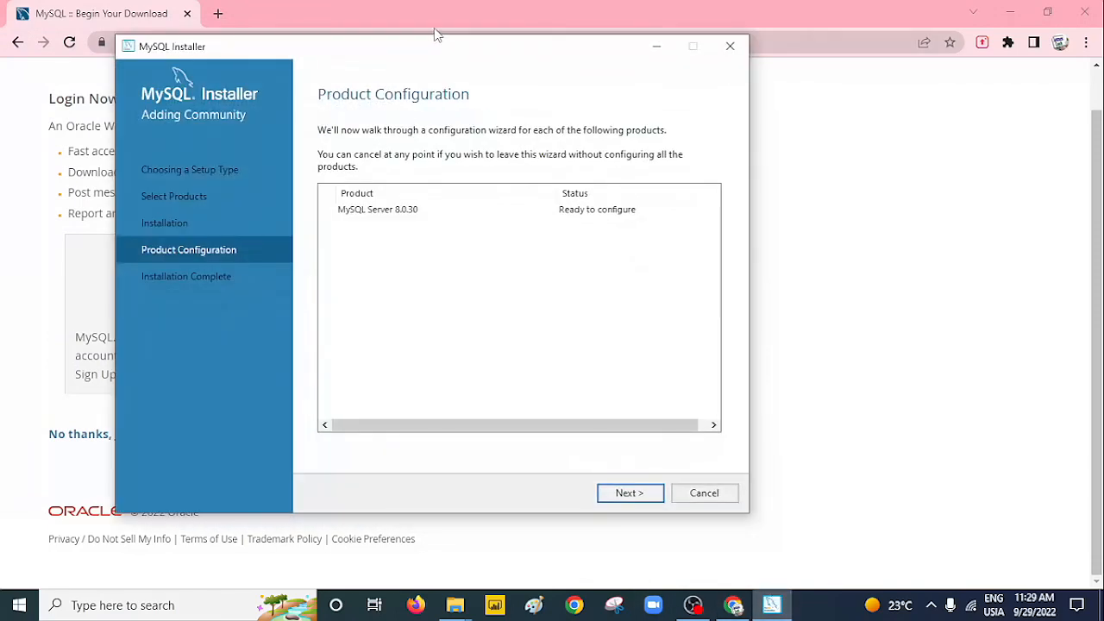
drag(438, 54, 398, 52)
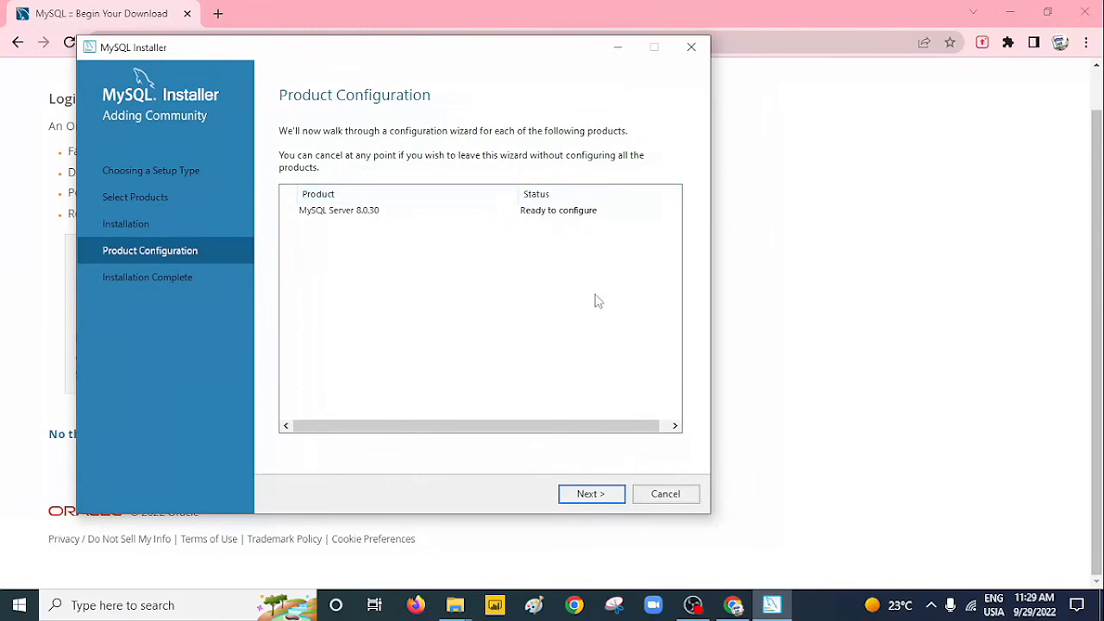
click(586, 503)
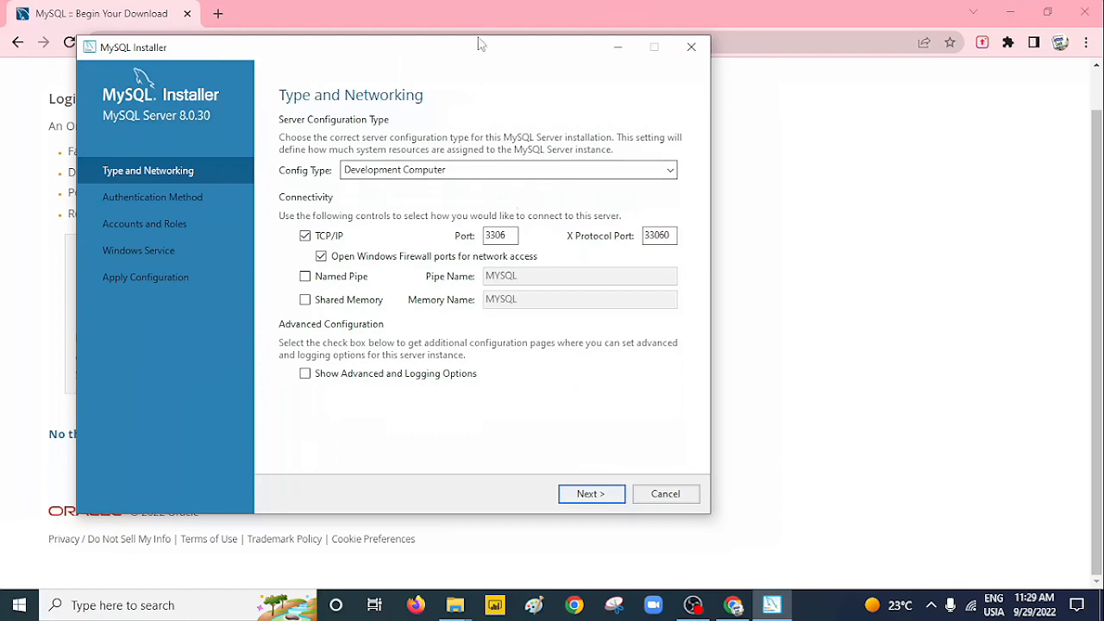
drag(478, 41, 456, 34)
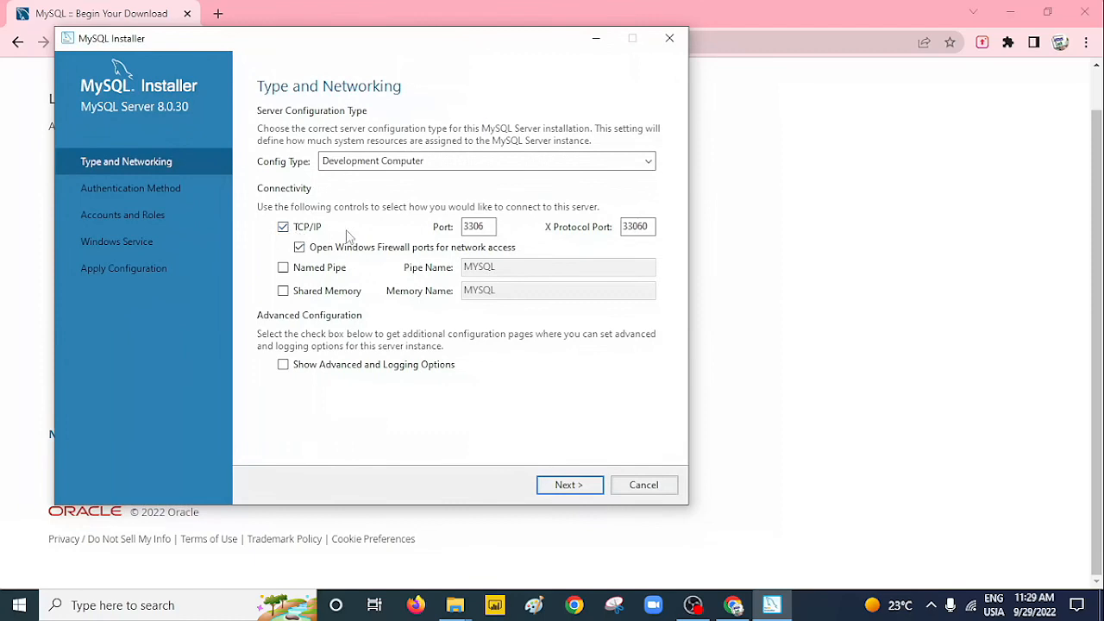
click(485, 228)
drag(466, 50, 424, 37)
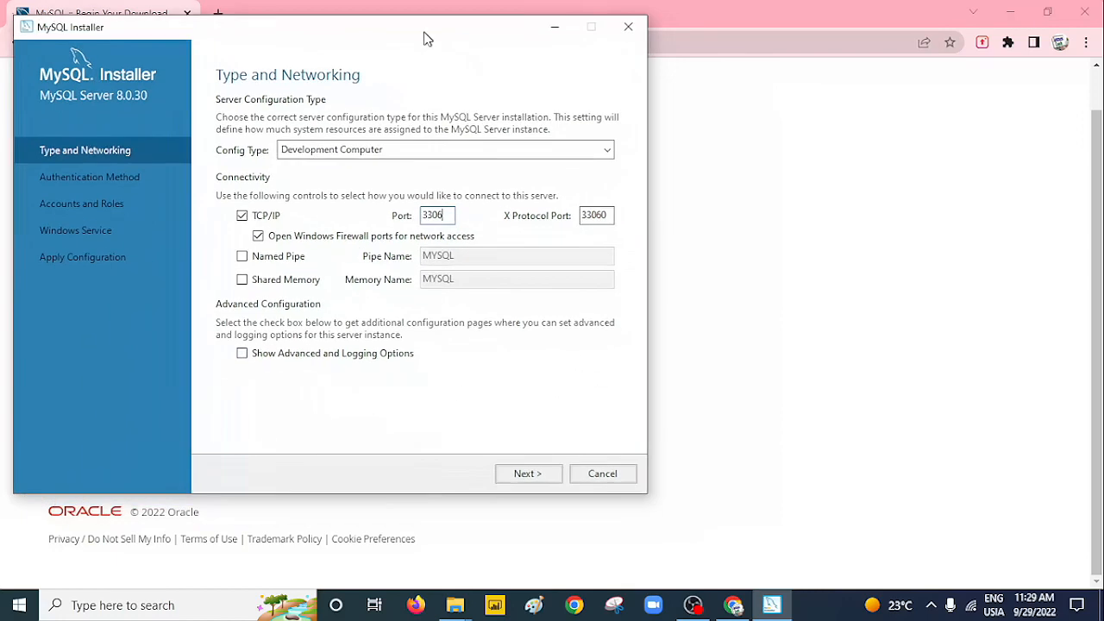
click(540, 470)
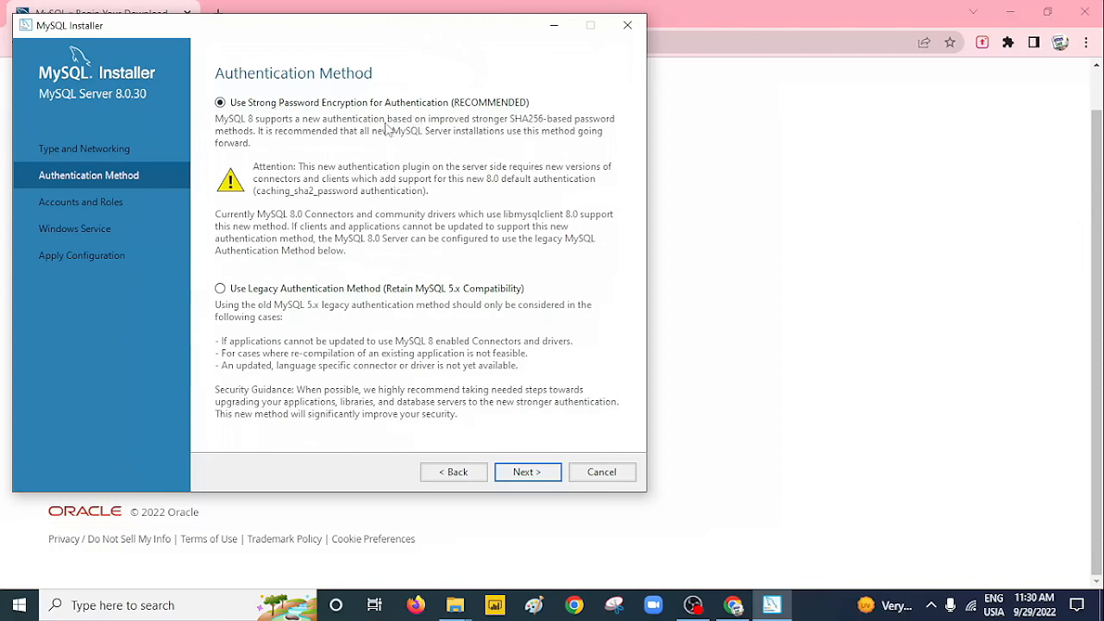
Keep strong password encryption and enter the root password and its confirmation.
click(525, 476)
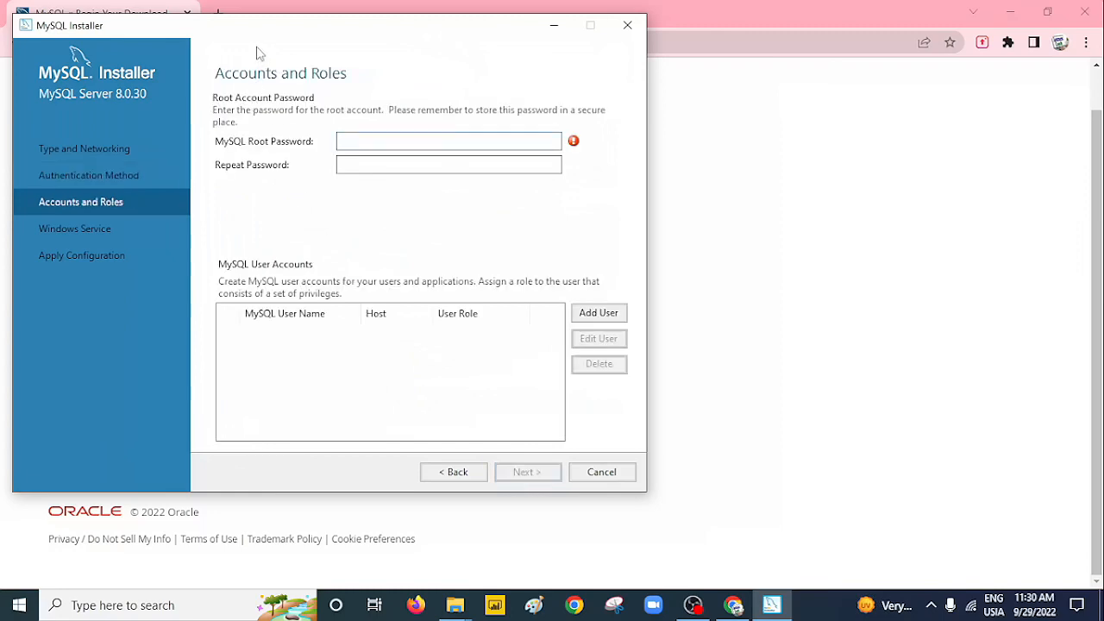
drag(255, 24, 321, 44)
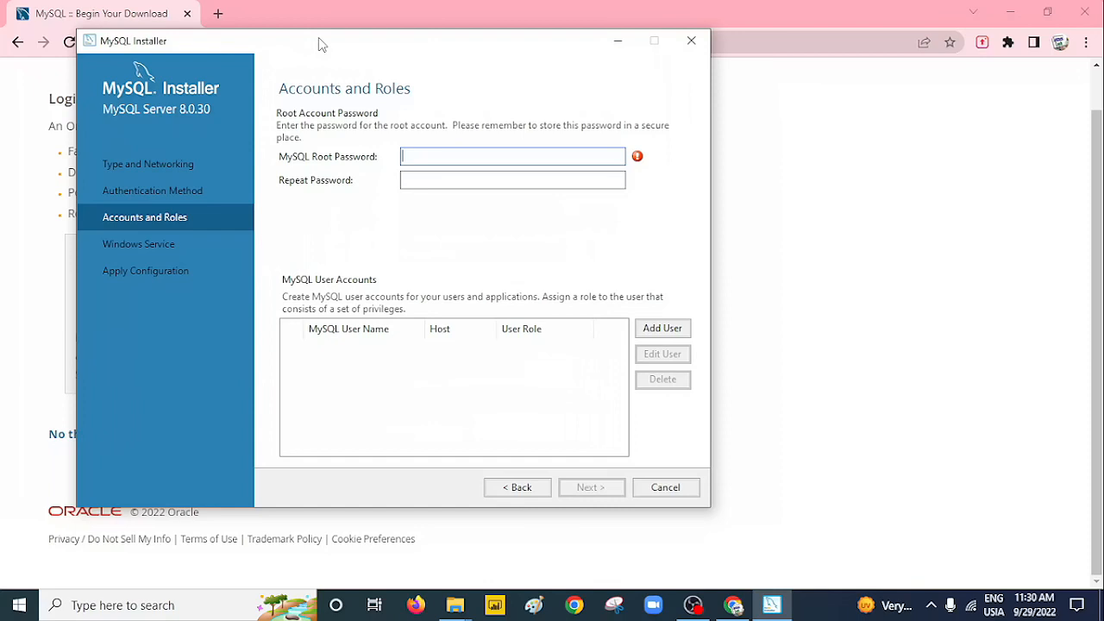
text(root1234)
click(426, 182)
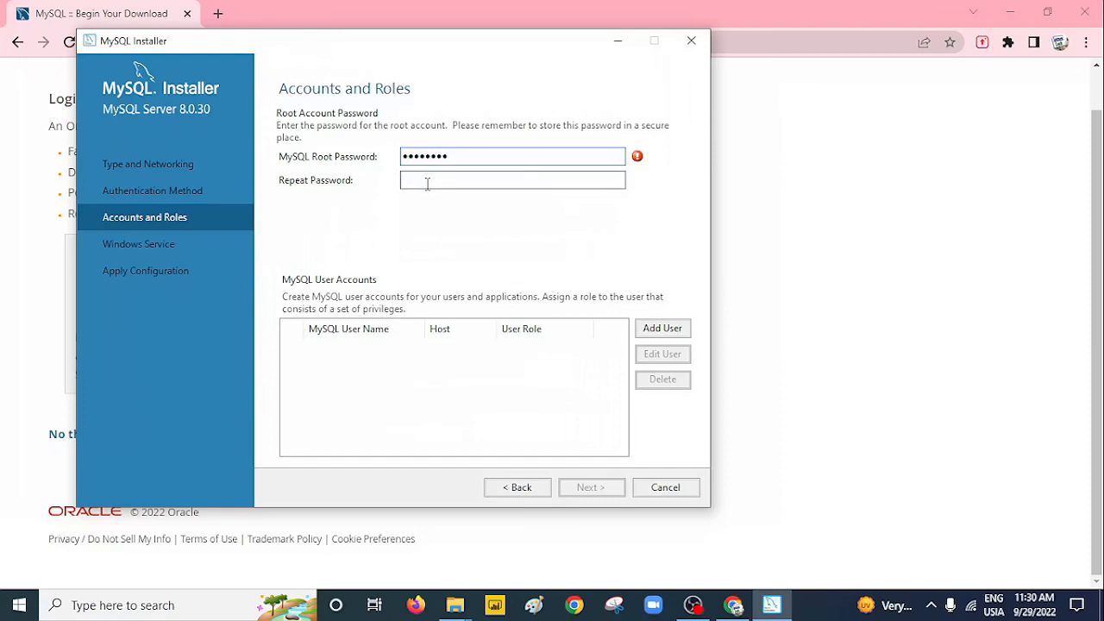
text(12345678)
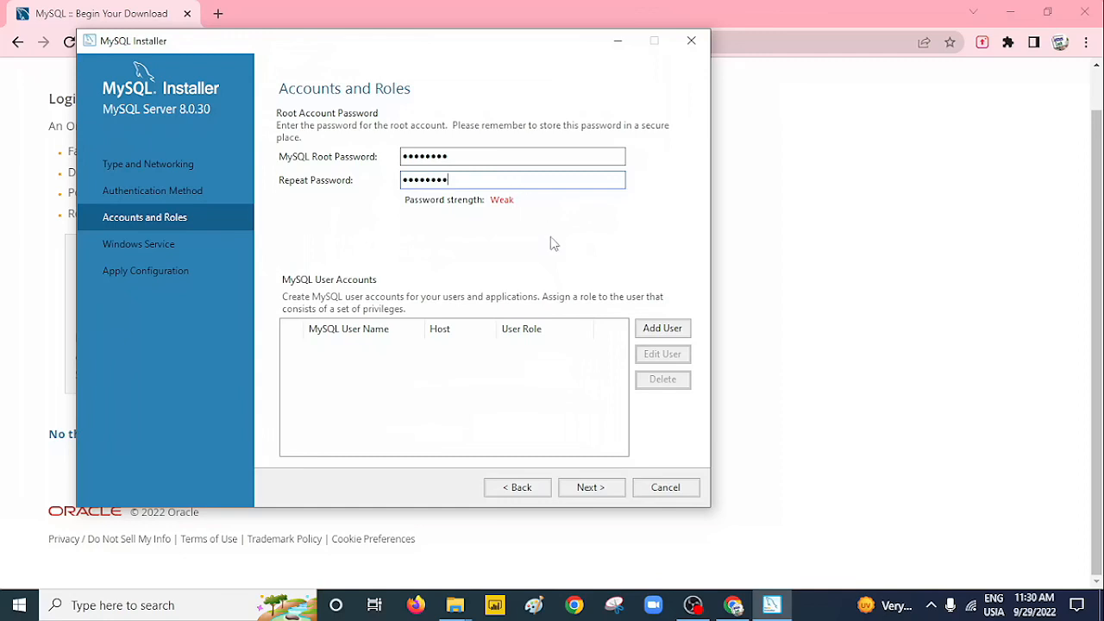
Retype the root password in both fields so they match, then begin adding a user.
click(458, 157)
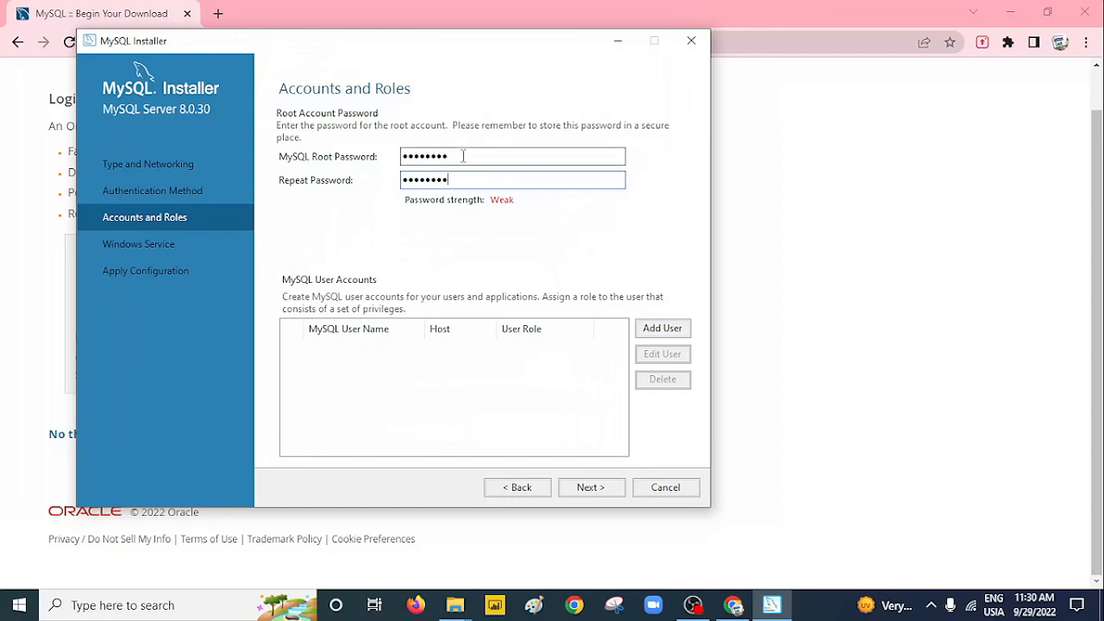
key(BackSpace)
key(BackSpace)
key(BackSpace)
key(BackSpace)
key(BackSpace)
key(BackSpace)
key(BackSpace)
key(BackSpace)
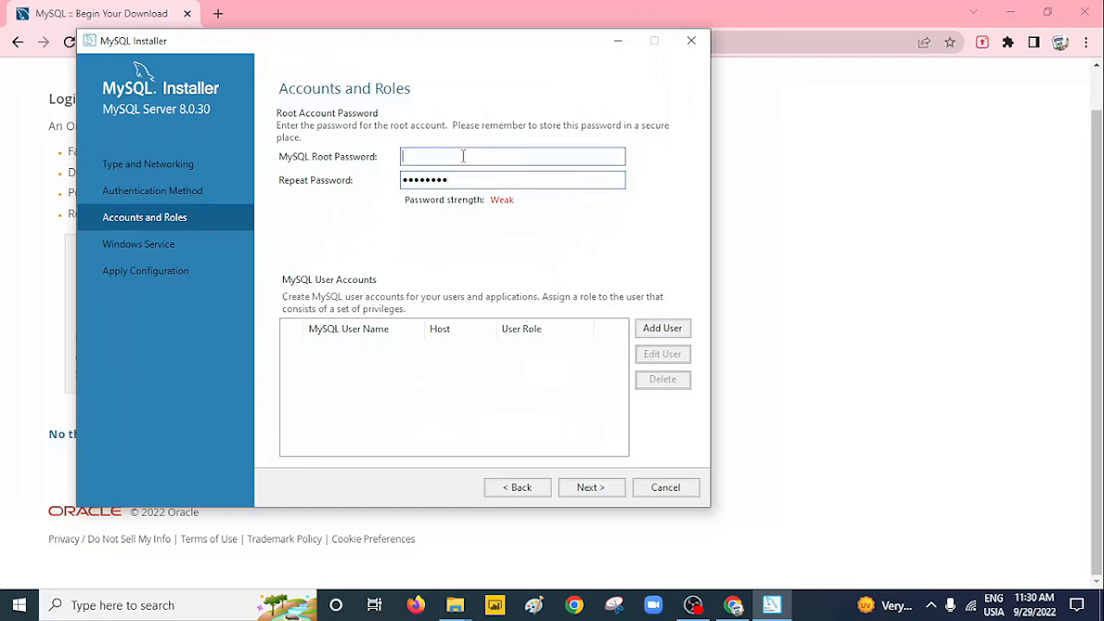
text(123456)
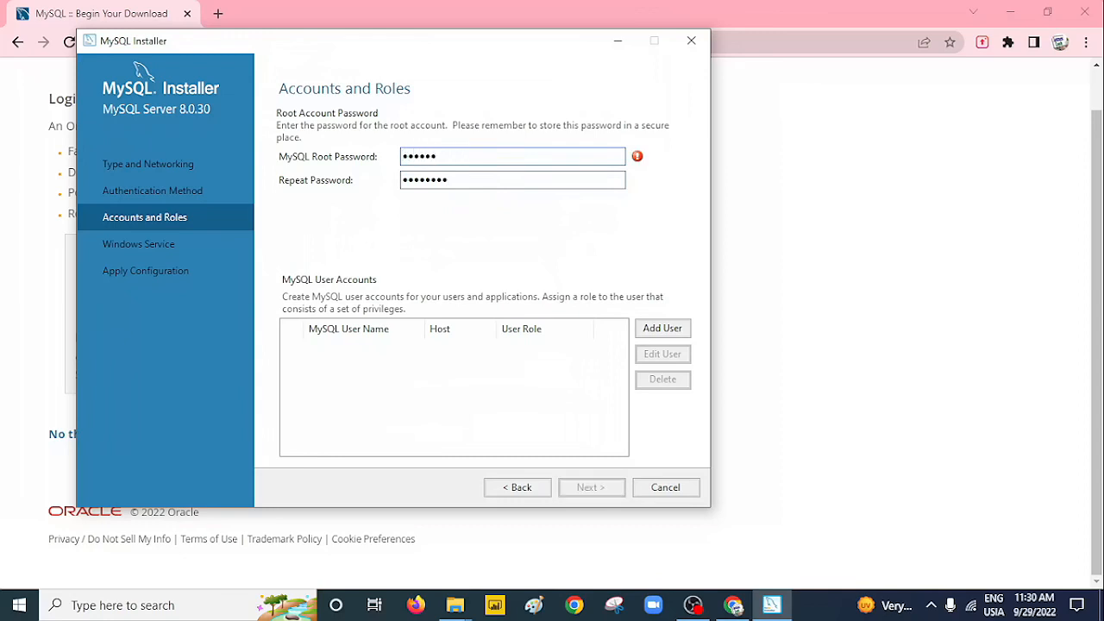
text(789)
click(470, 182)
key(BackSpace)
key(BackSpace)
key(BackSpace)
key(BackSpace)
key(BackSpace)
key(BackSpace)
key(BackSpace)
key(BackSpace)
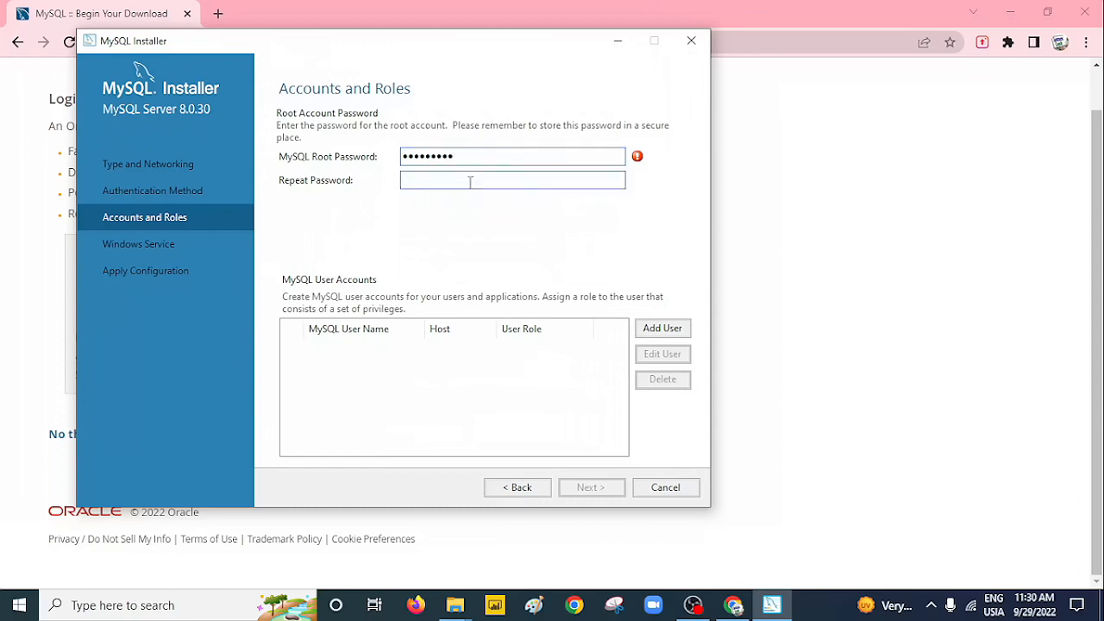
text(123456789)
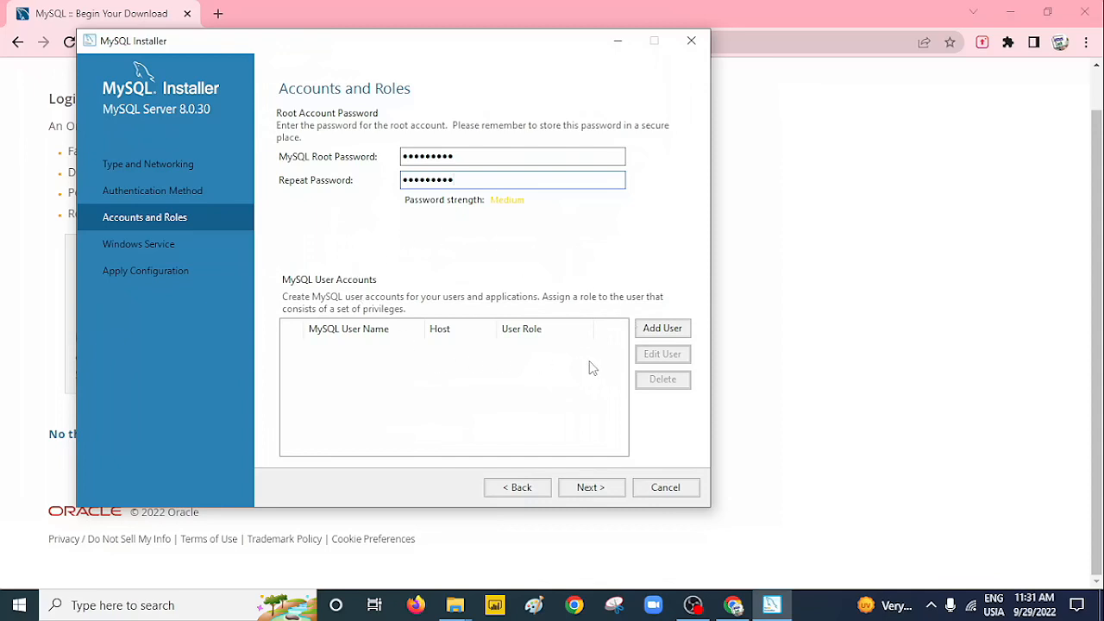
click(663, 329)
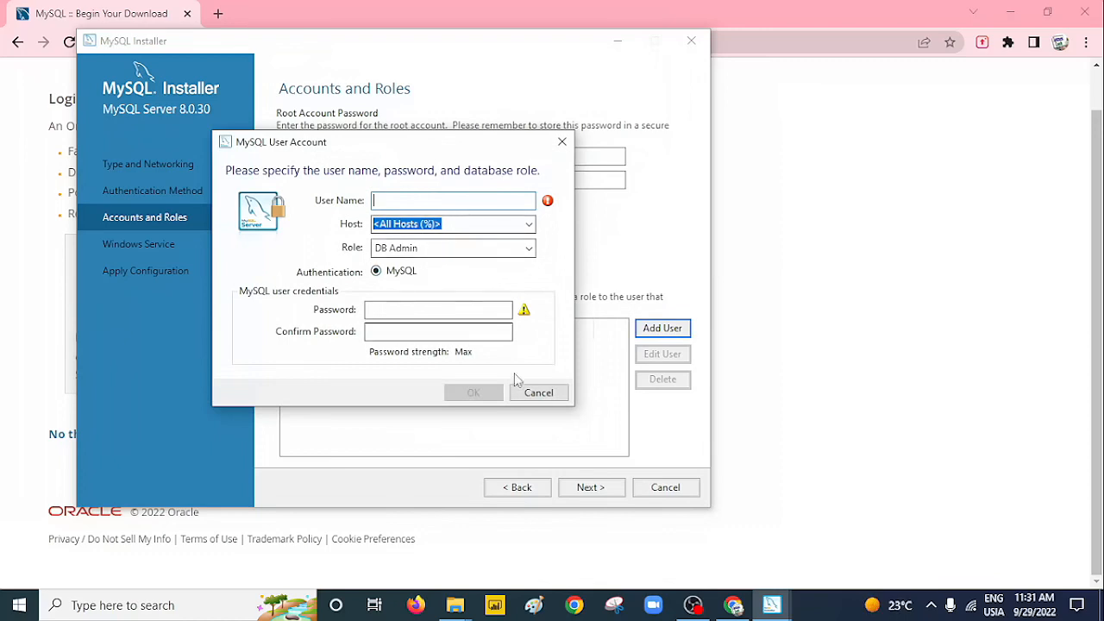
Leave the role as DB Admin and cancel the new MySQL user account.
click(486, 249)
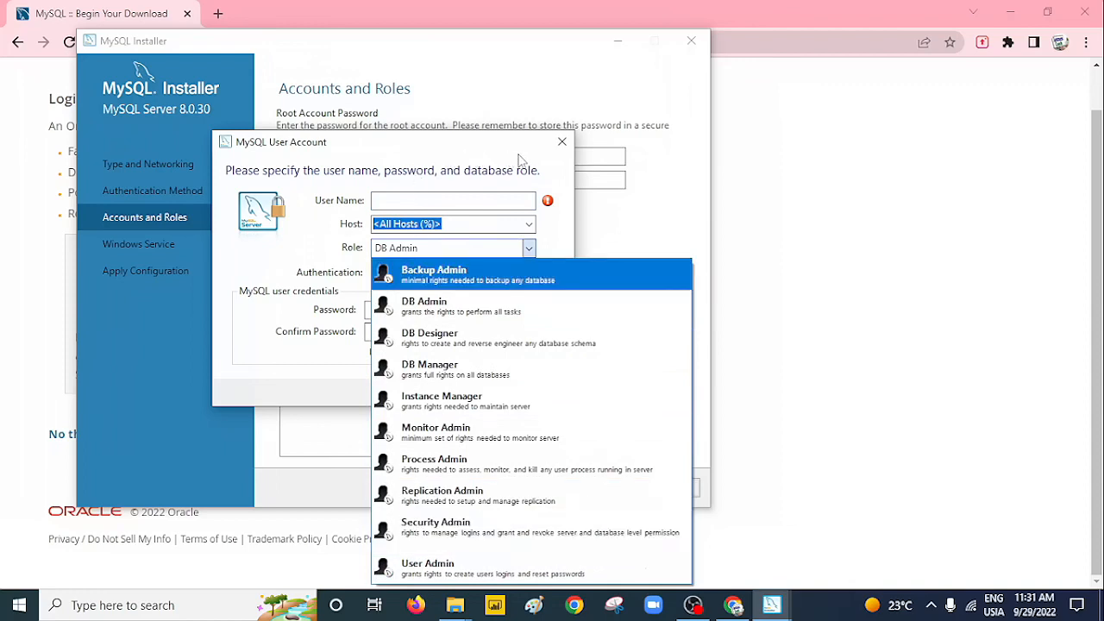
click(562, 144)
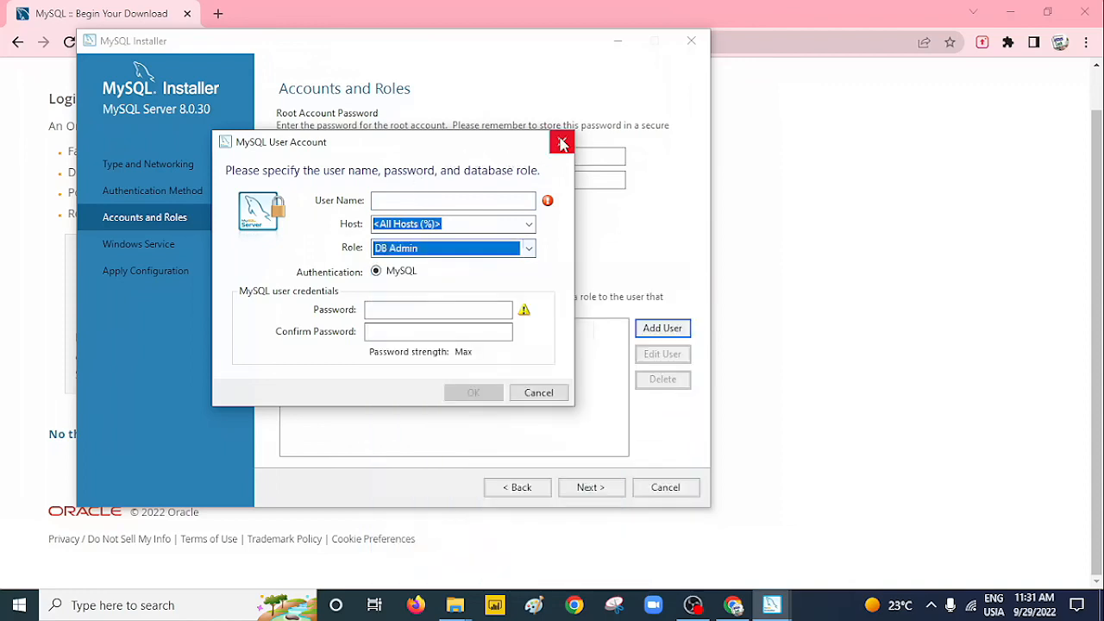
click(548, 400)
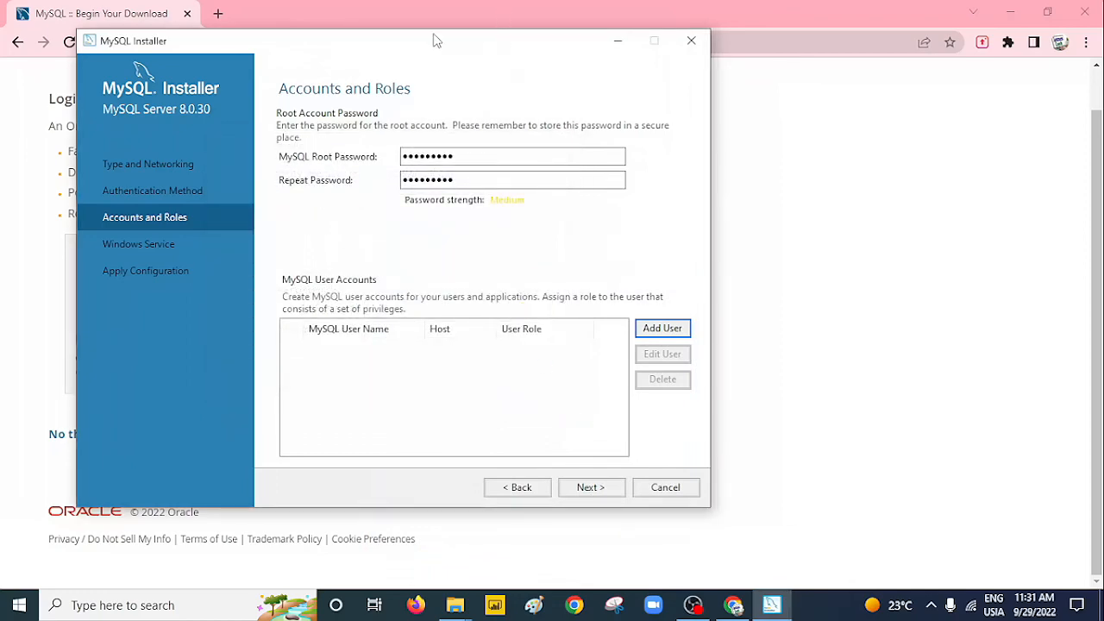
drag(438, 39, 397, 28)
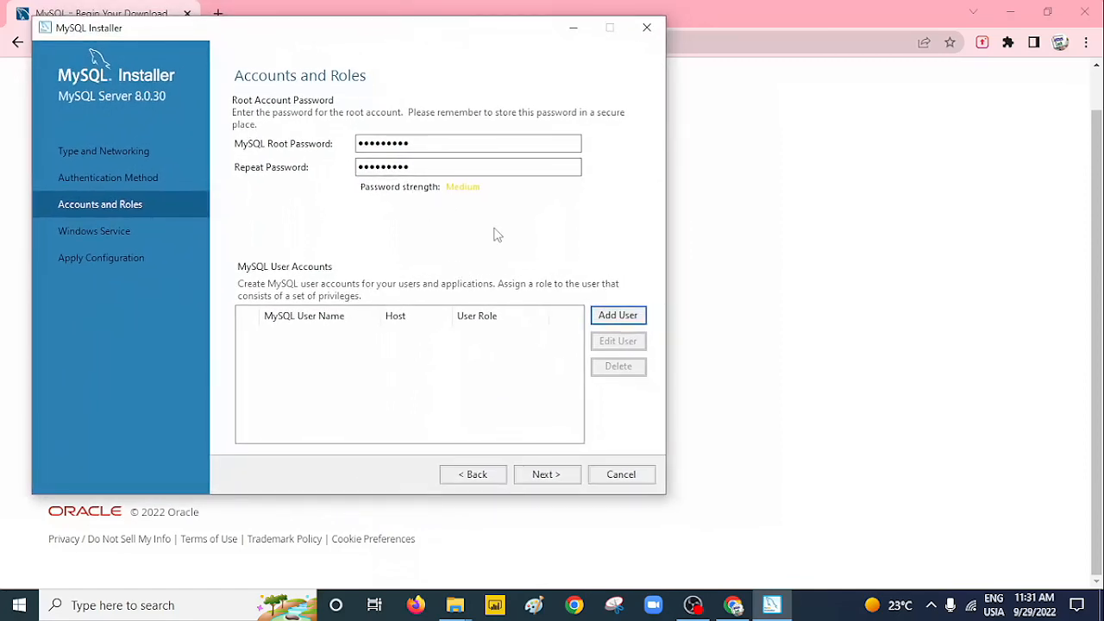
Accept the default accounts and Windows service settings, keeping the service name MySQL80.
click(545, 475)
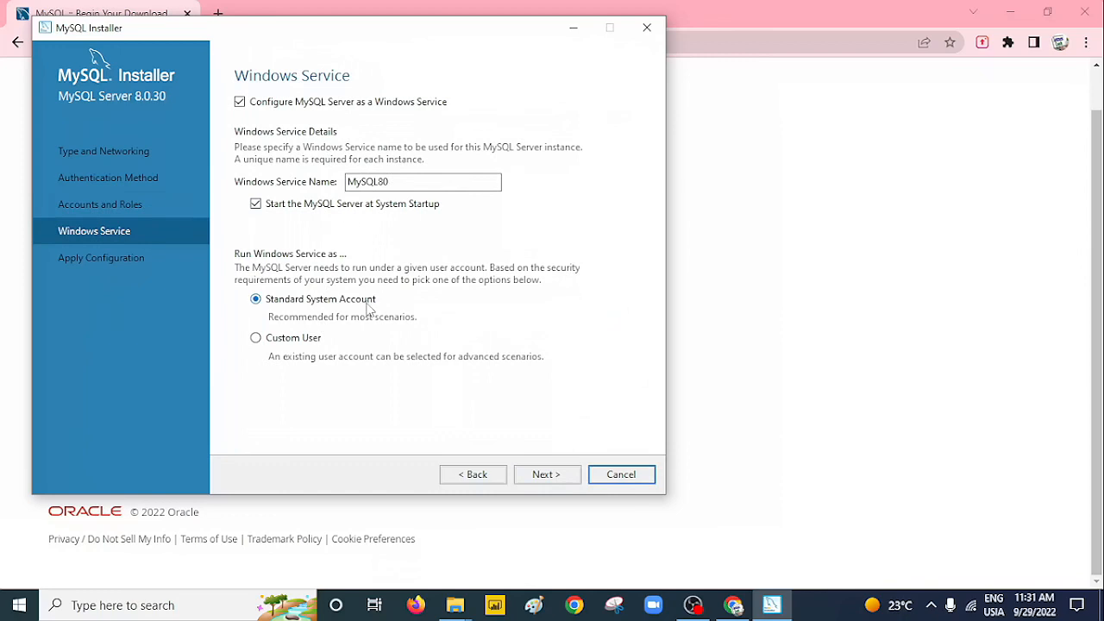
click(547, 475)
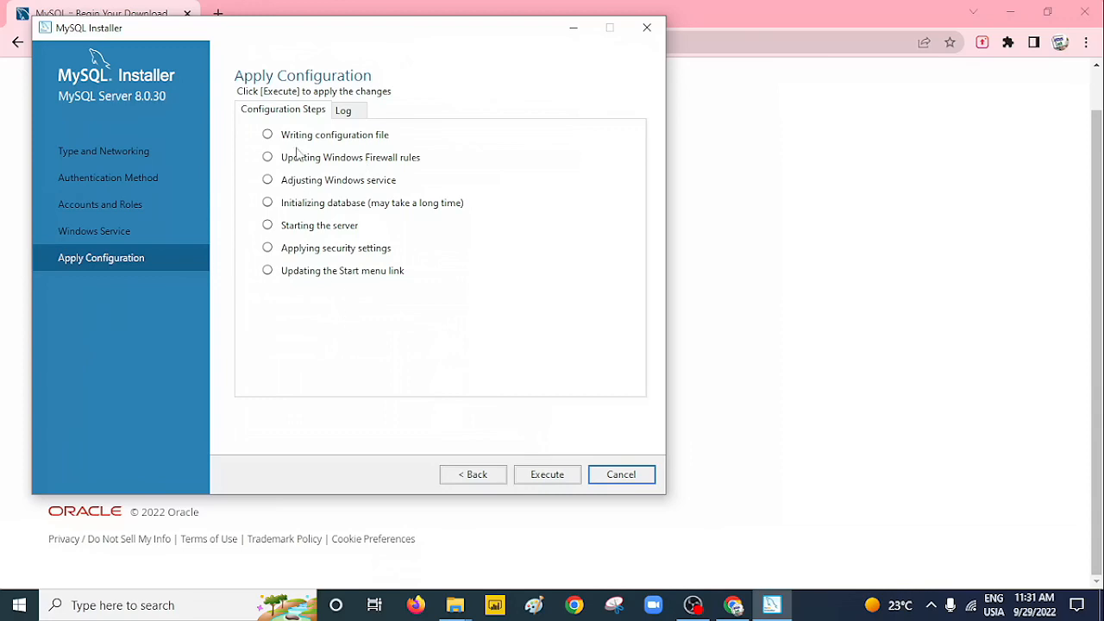
Execute all seven configuration steps for MySQL Server 8.0.30 and bring the installer back.
click(551, 476)
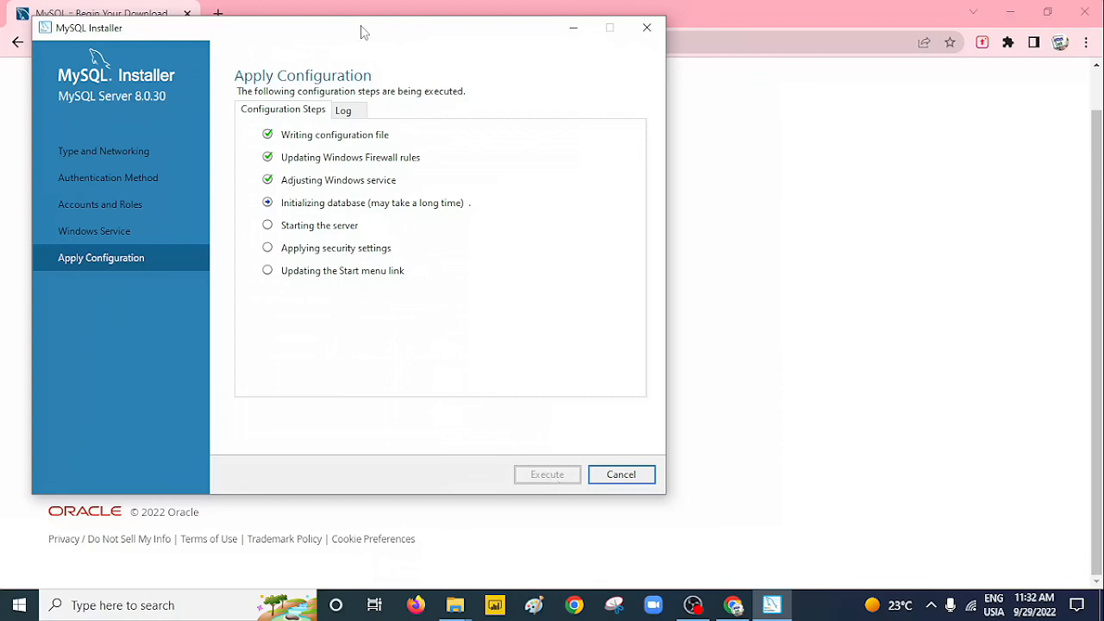
drag(363, 32, 413, 36)
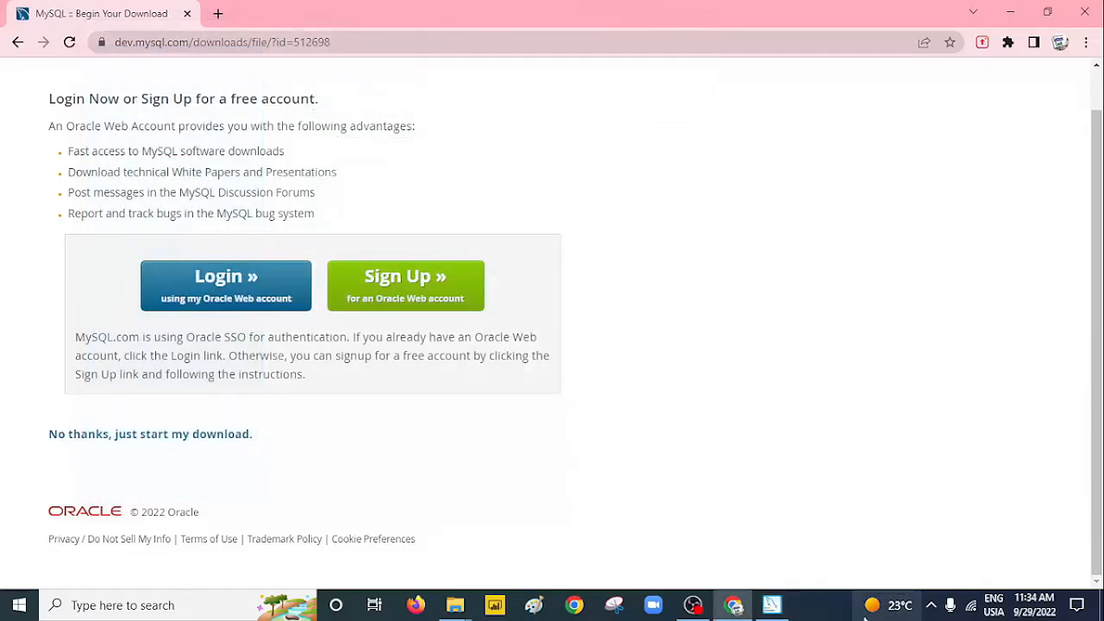
click(773, 604)
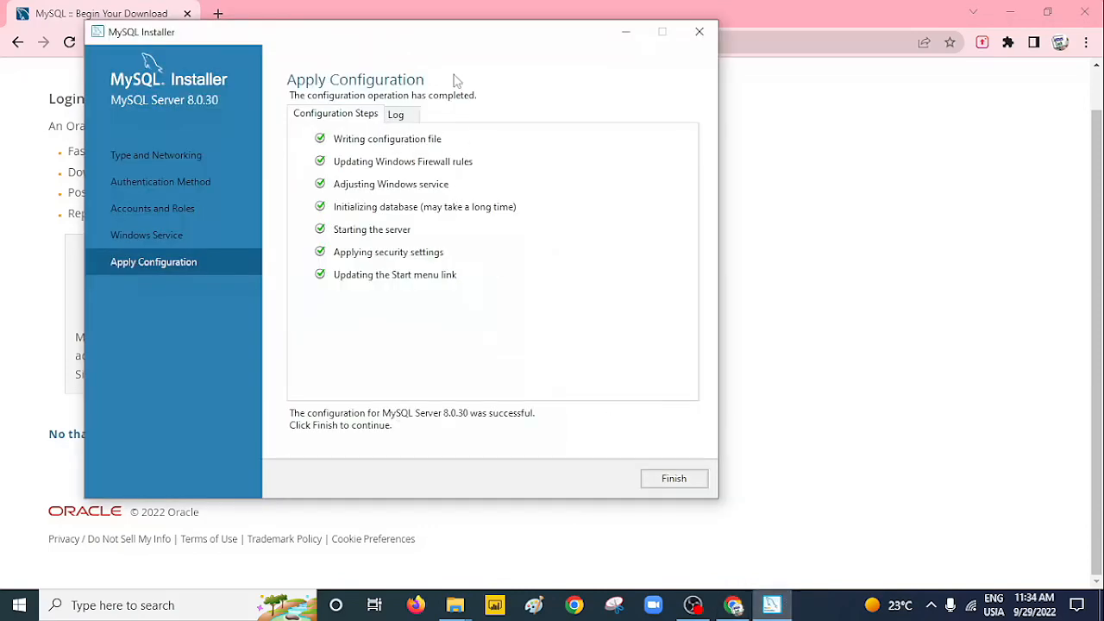
drag(456, 31, 399, 47)
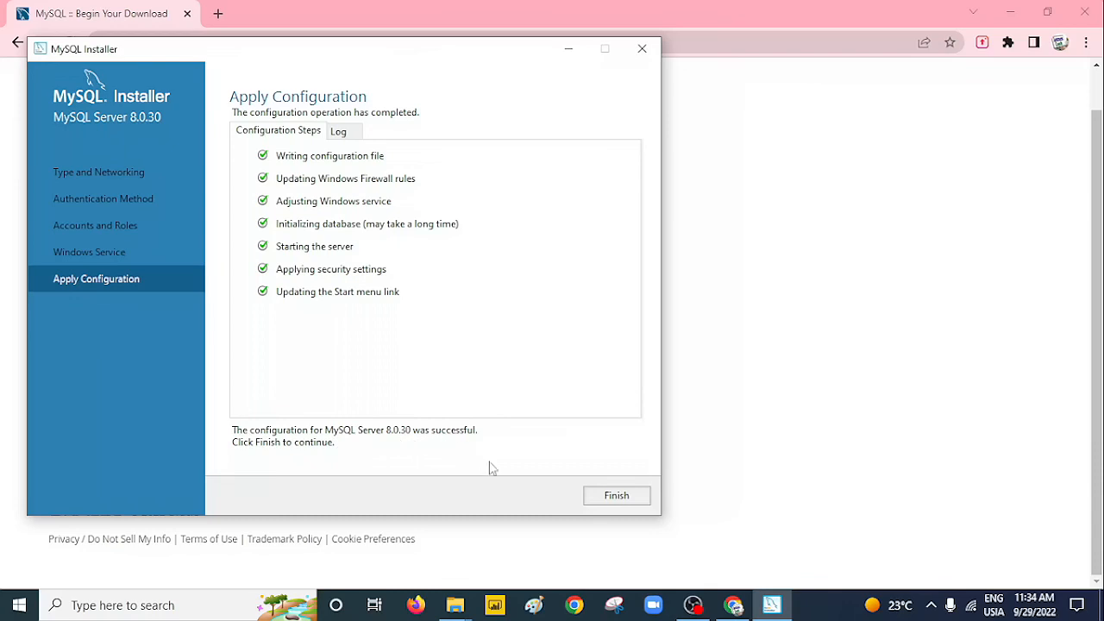
Finish the server configuration and decline cancelling at the confirmation prompt.
click(612, 497)
click(613, 497)
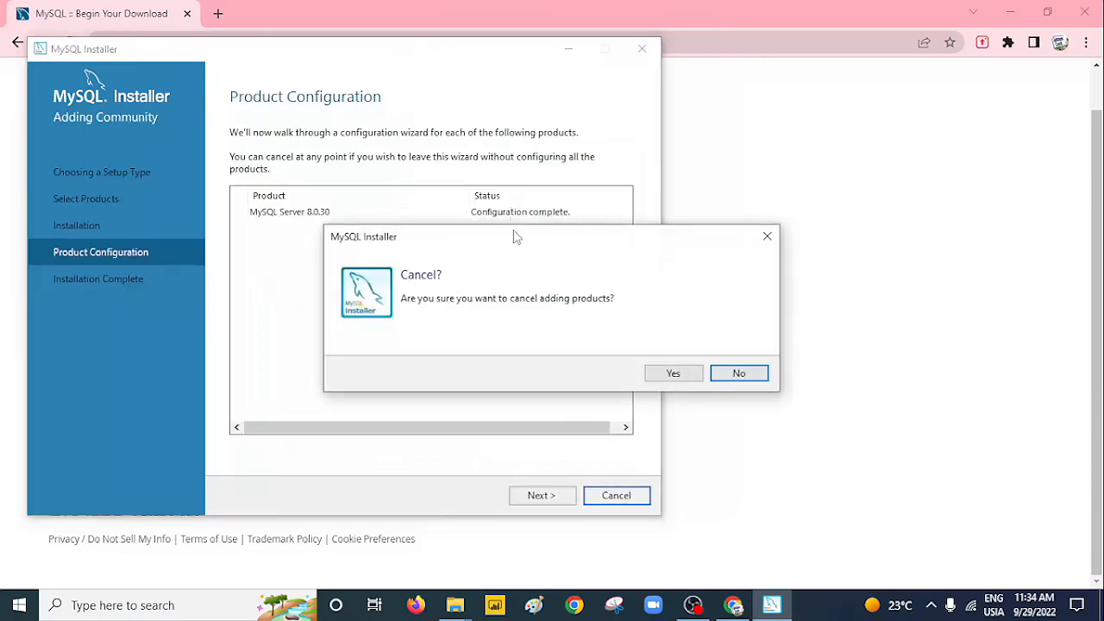
drag(510, 238, 310, 235)
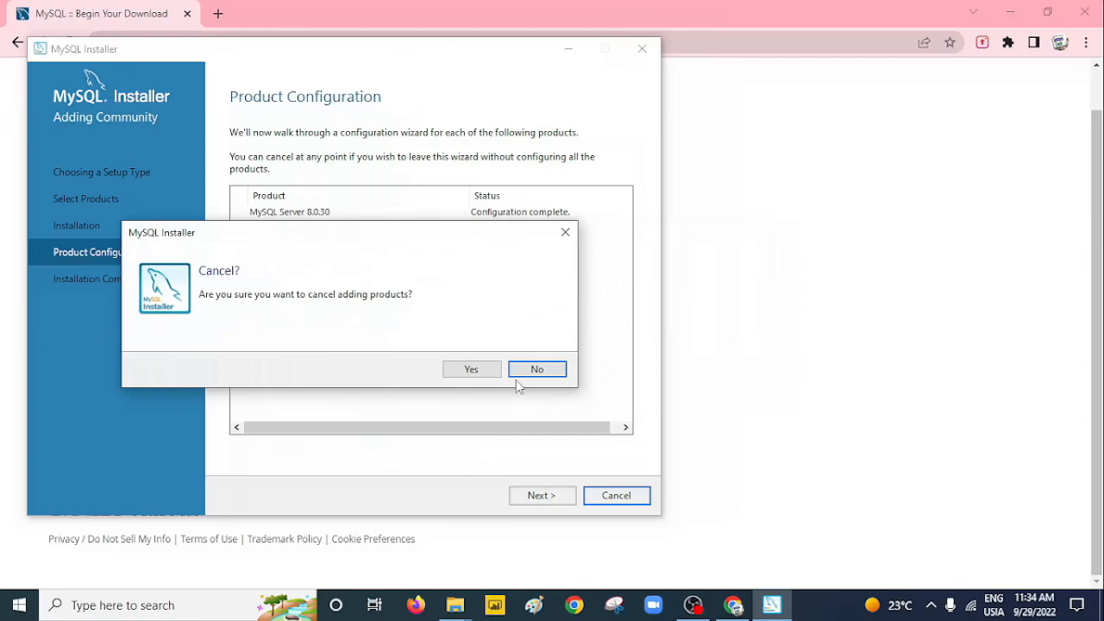
click(538, 372)
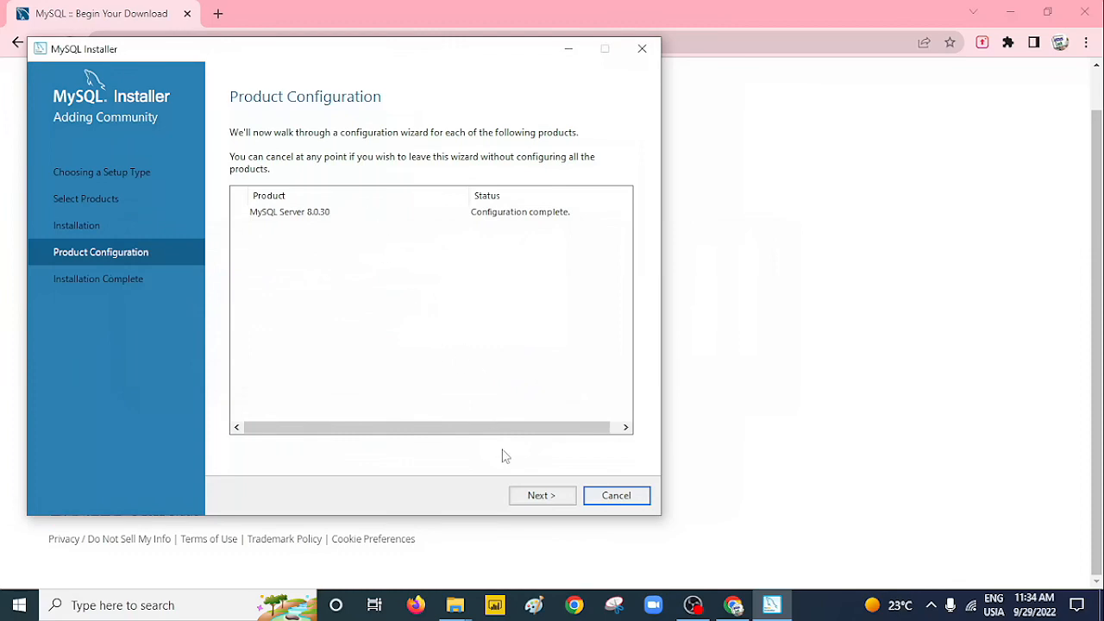
Copy the installation log and finish the installation, launching MySQL Shell.
click(537, 498)
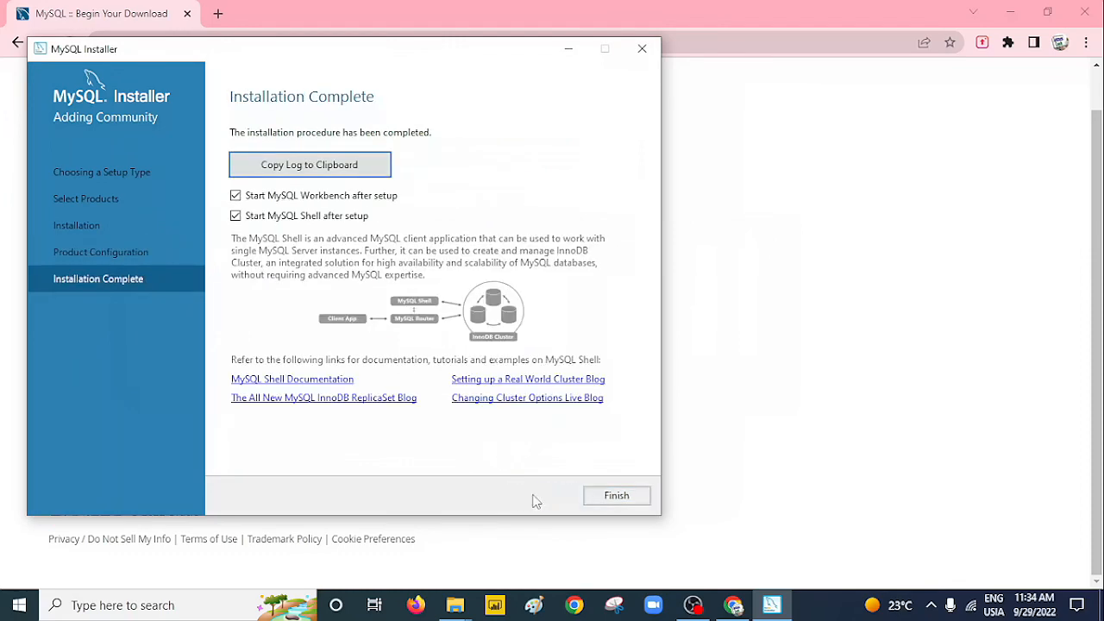
click(330, 162)
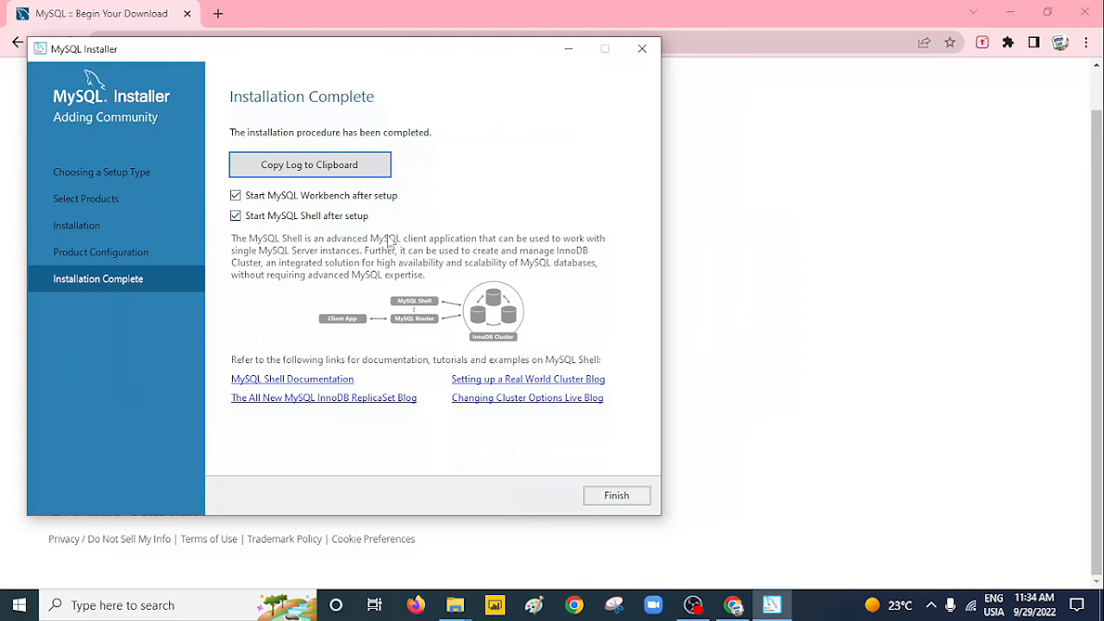
click(617, 497)
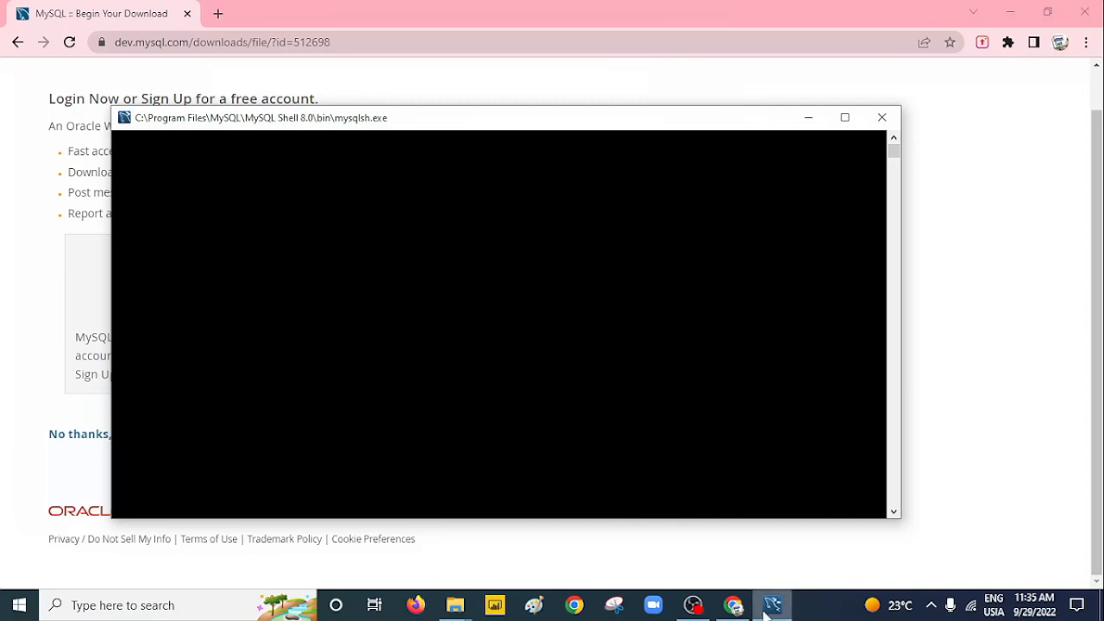
Wait for MySQL Shell 8.0.30 to reach its JS prompt and reposition its window.
mouse_move(768, 608)
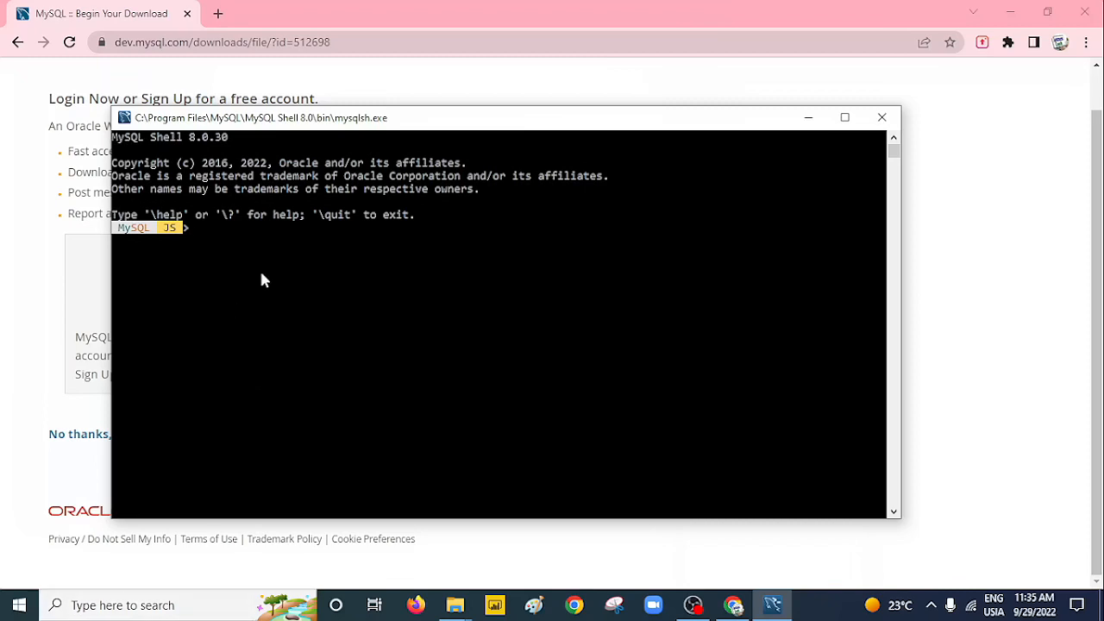
drag(371, 118, 417, 127)
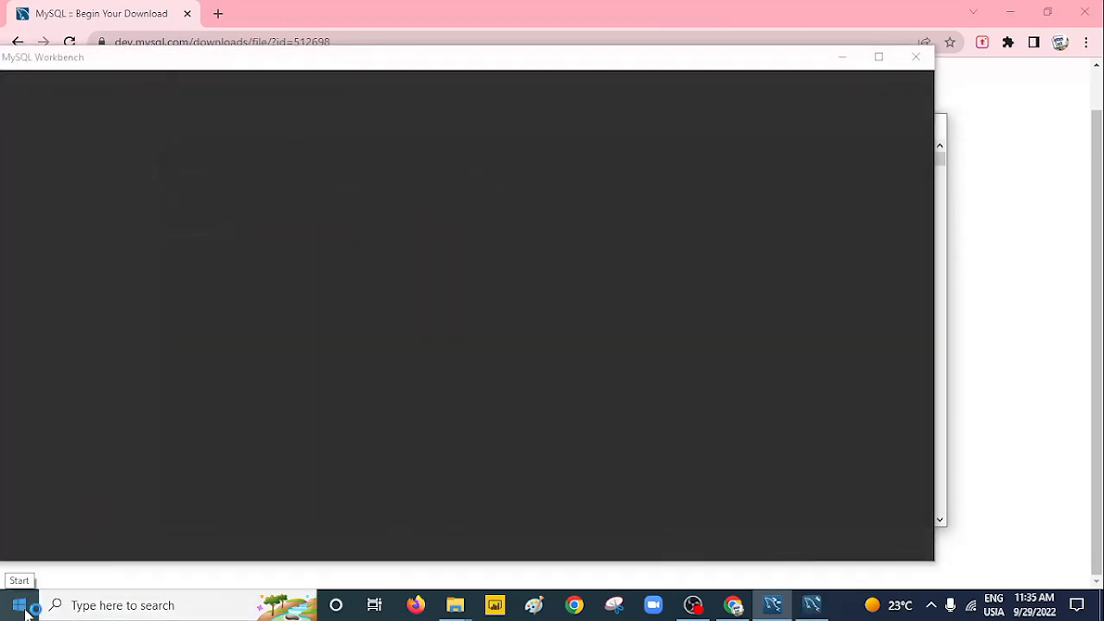
Open File Explorer and browse to the C: drive.
click(21, 607)
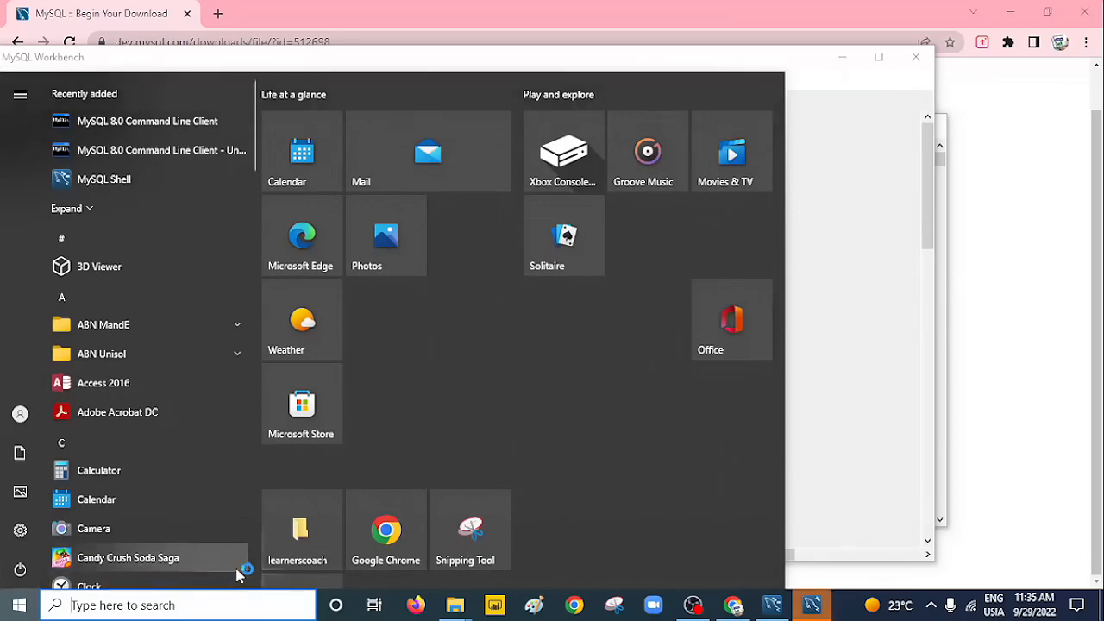
click(302, 529)
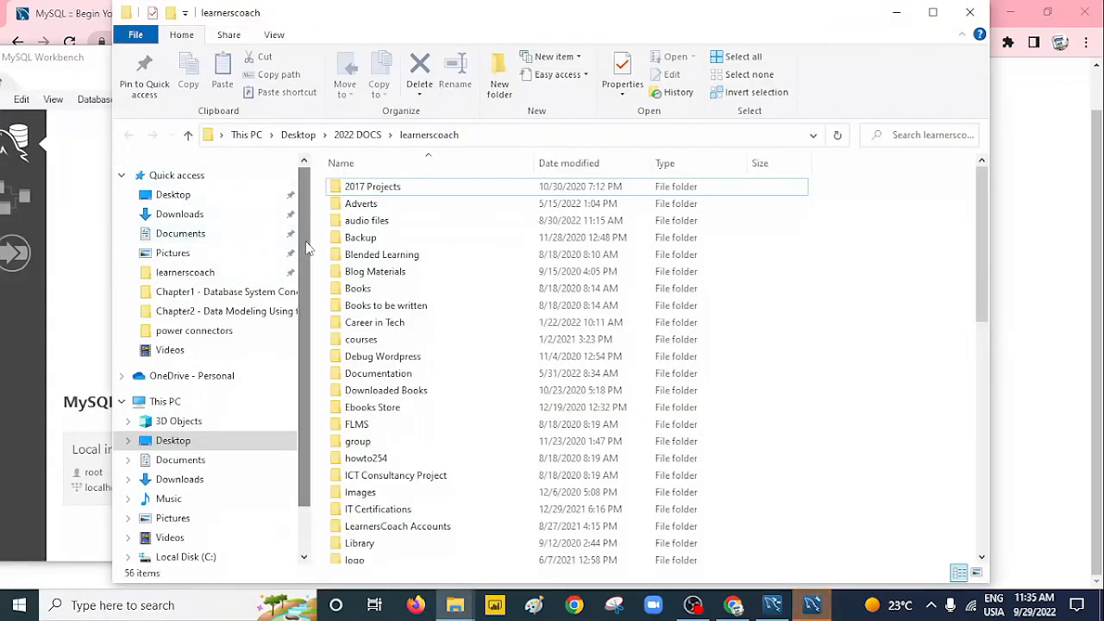
scroll(308, 249, down, 2)
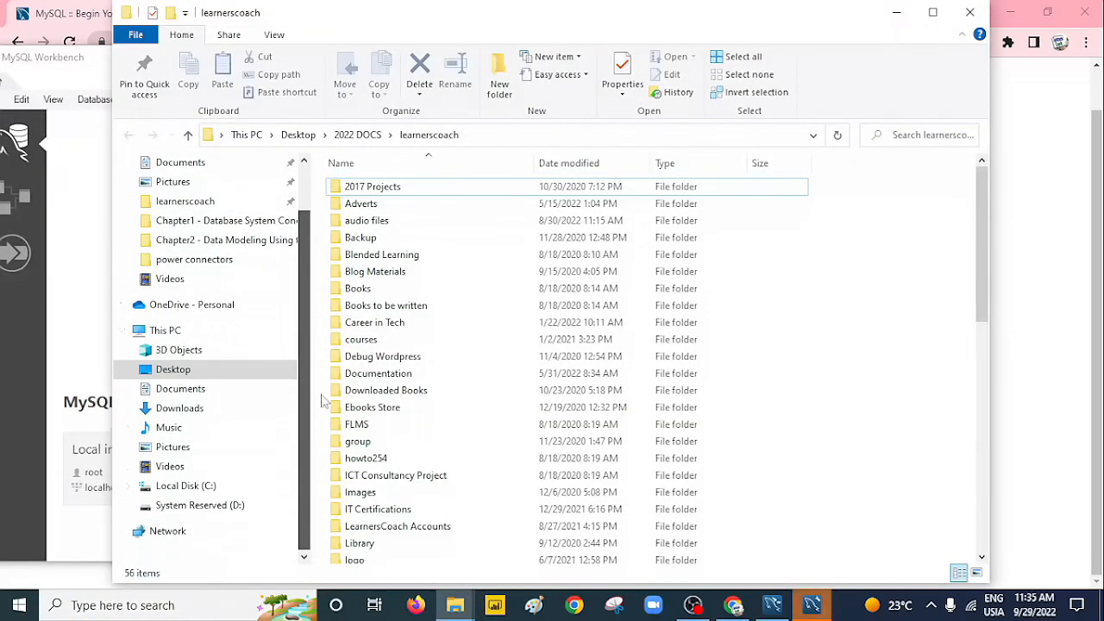
click(205, 488)
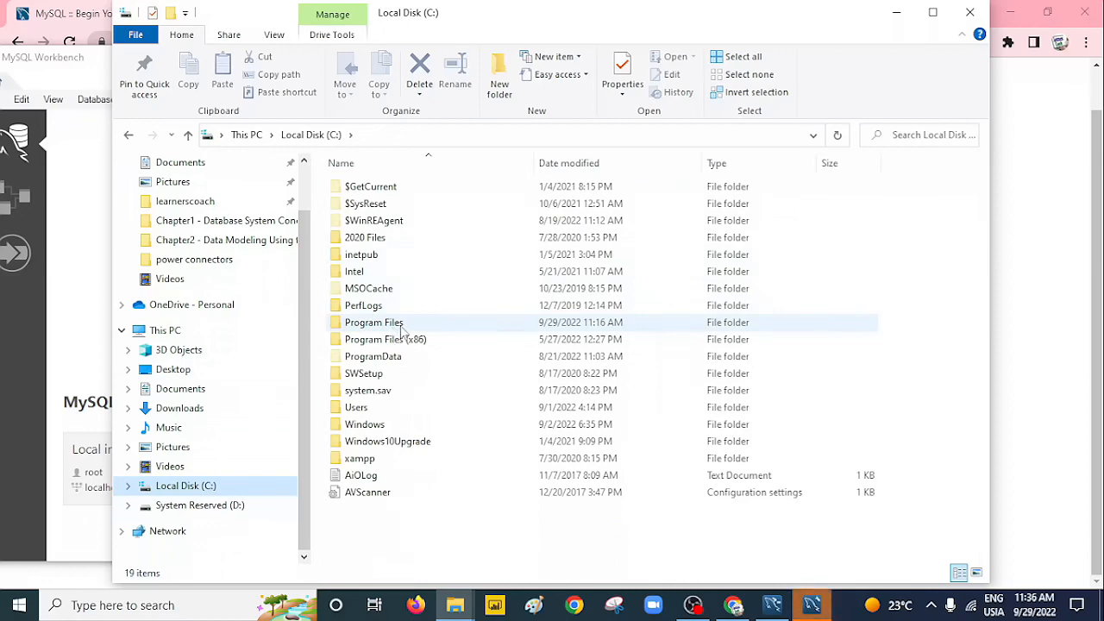
Navigate to C:\Program Files\MySQL\MySQL Server 8.0\bin and select its full address-bar path.
double_click(402, 326)
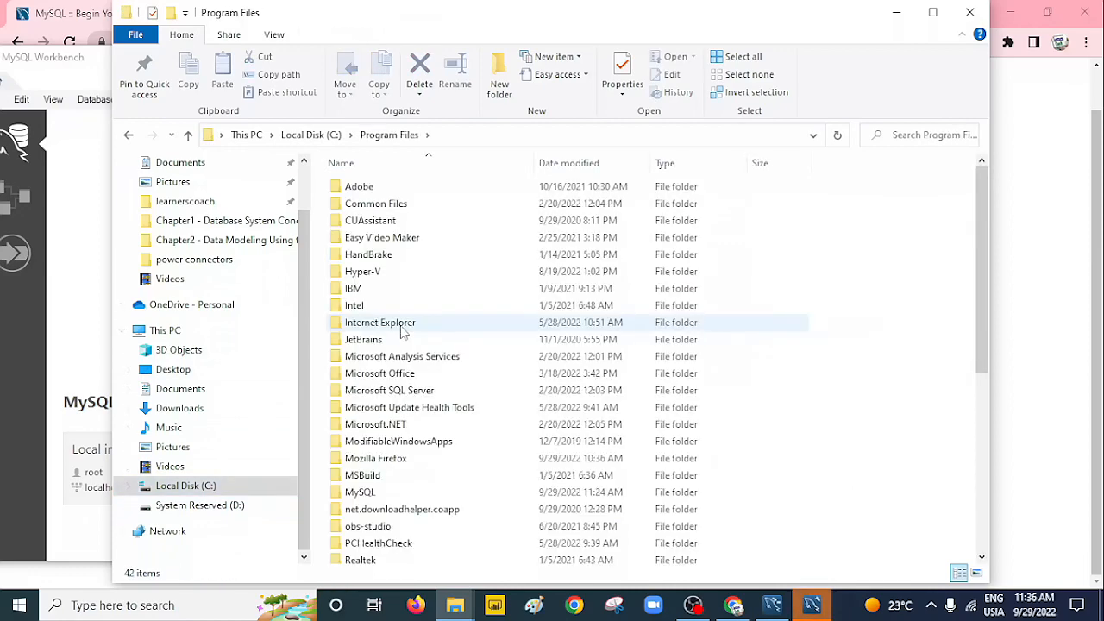
double_click(359, 491)
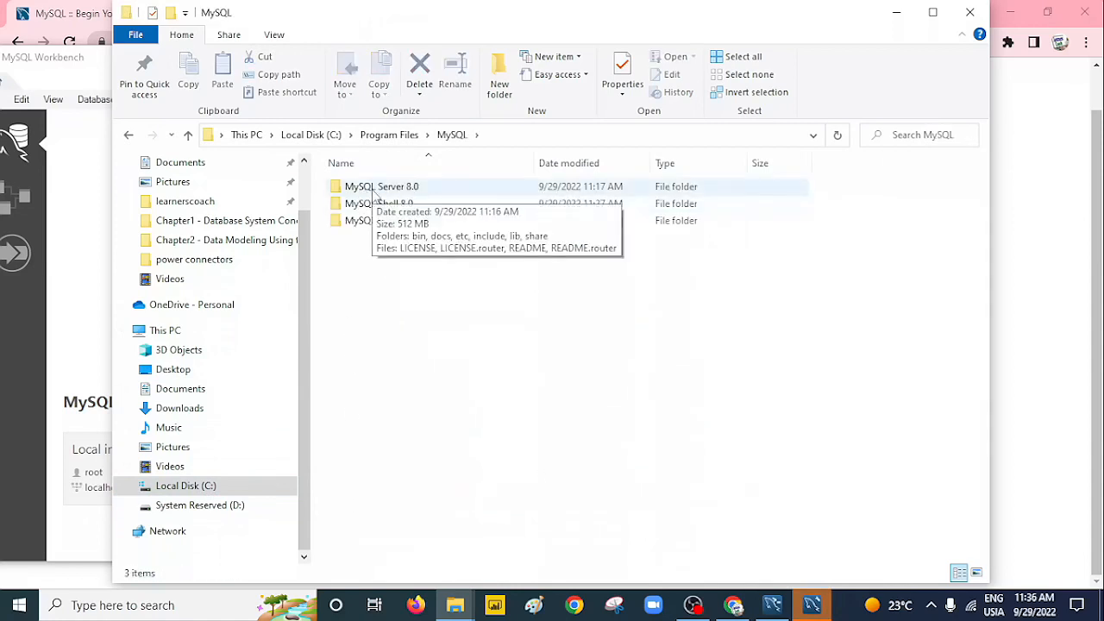
double_click(372, 188)
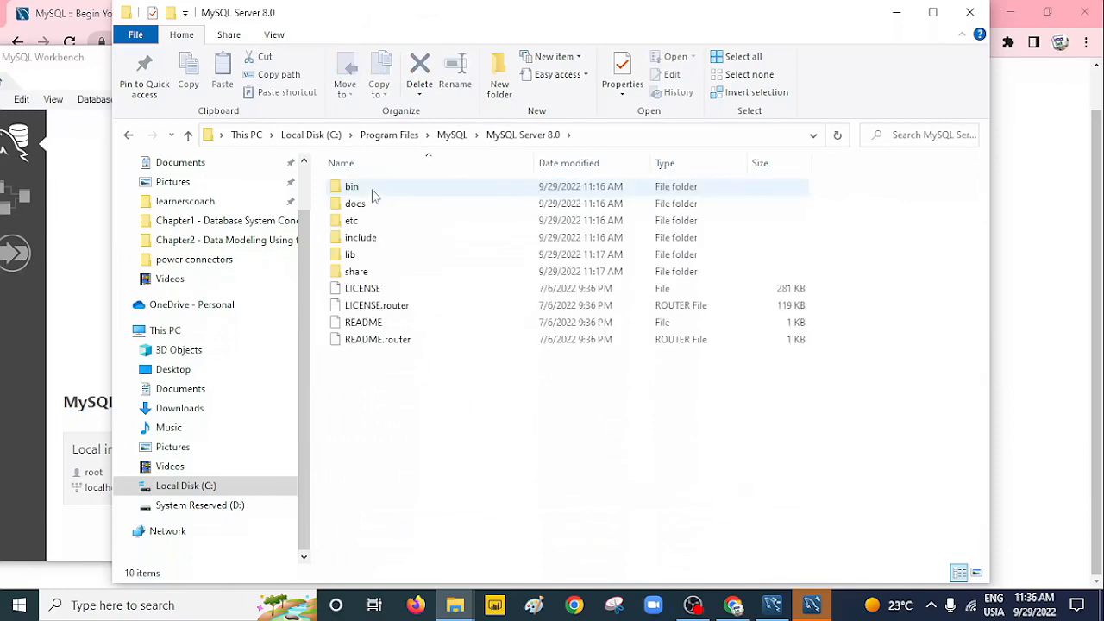
double_click(373, 191)
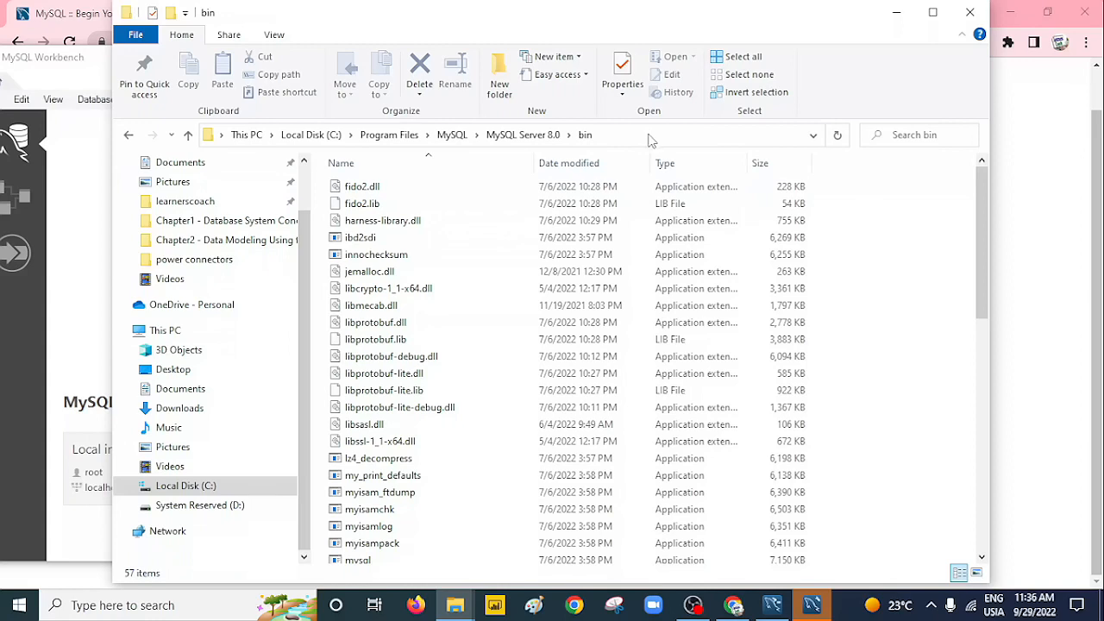
click(651, 141)
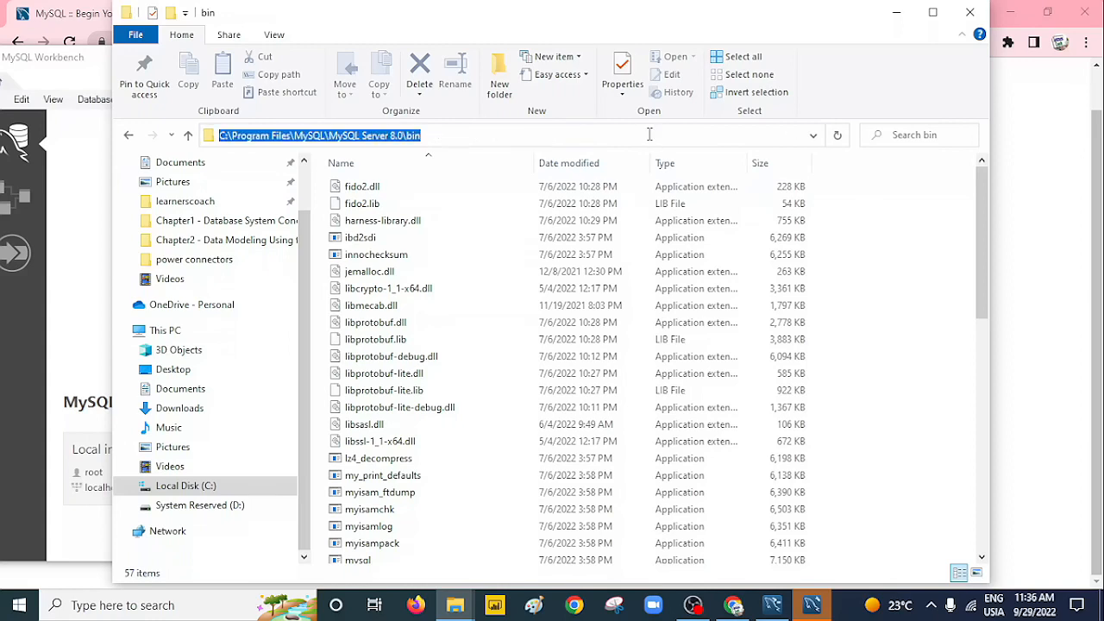
click(569, 139)
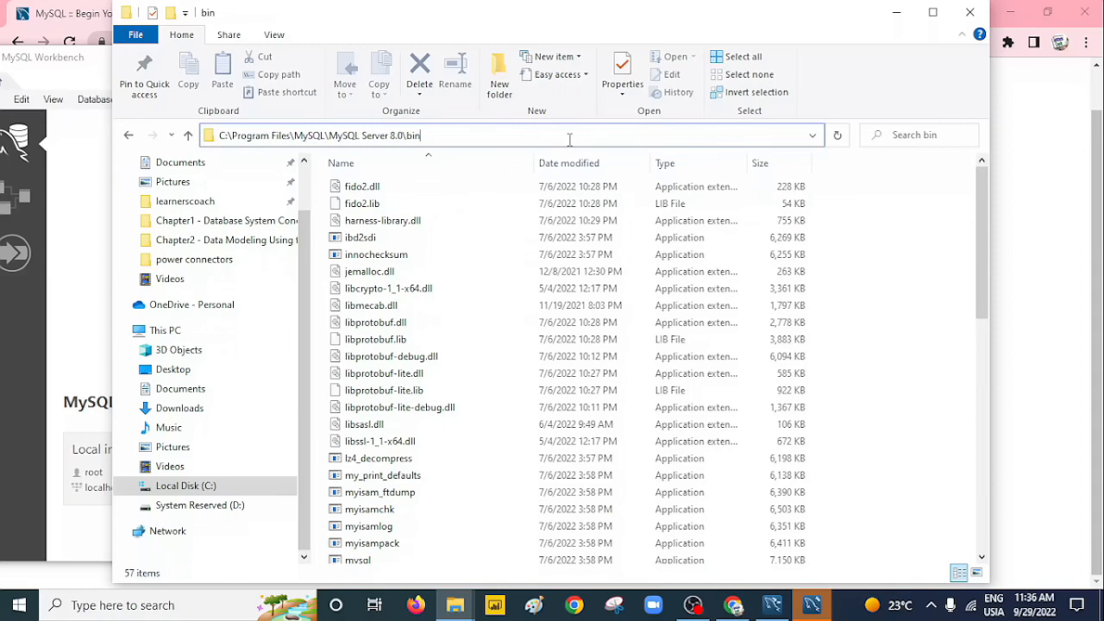
key(ctrl+a)
key(ctrl+c)
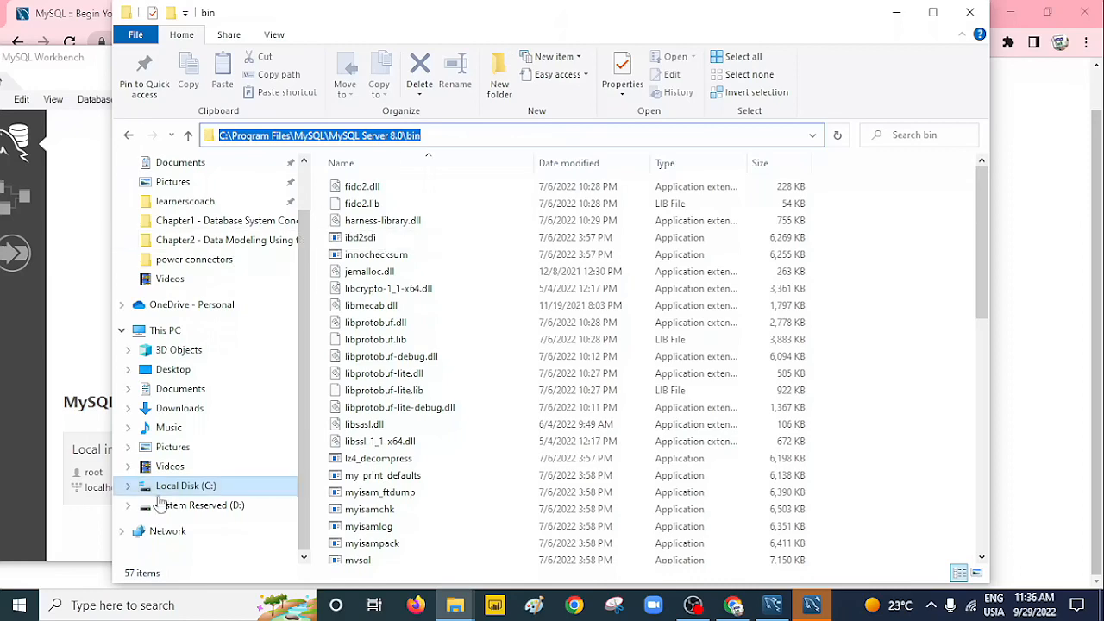
Reach Environment Variables through an 'env' search and select the system Path variable.
click(83, 606)
text(en)
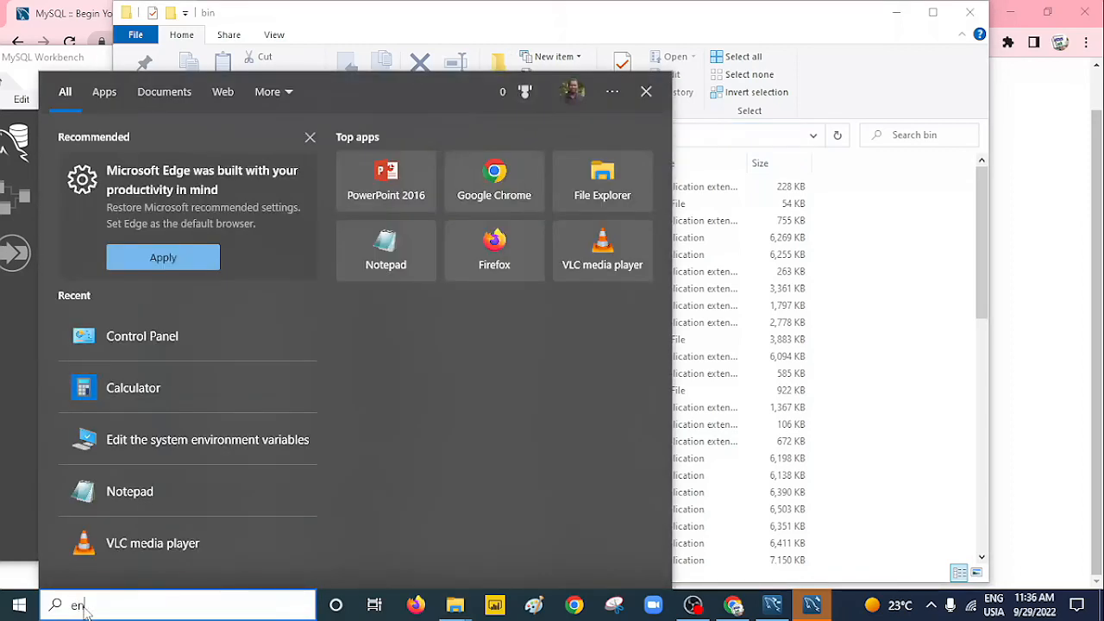
text(v)
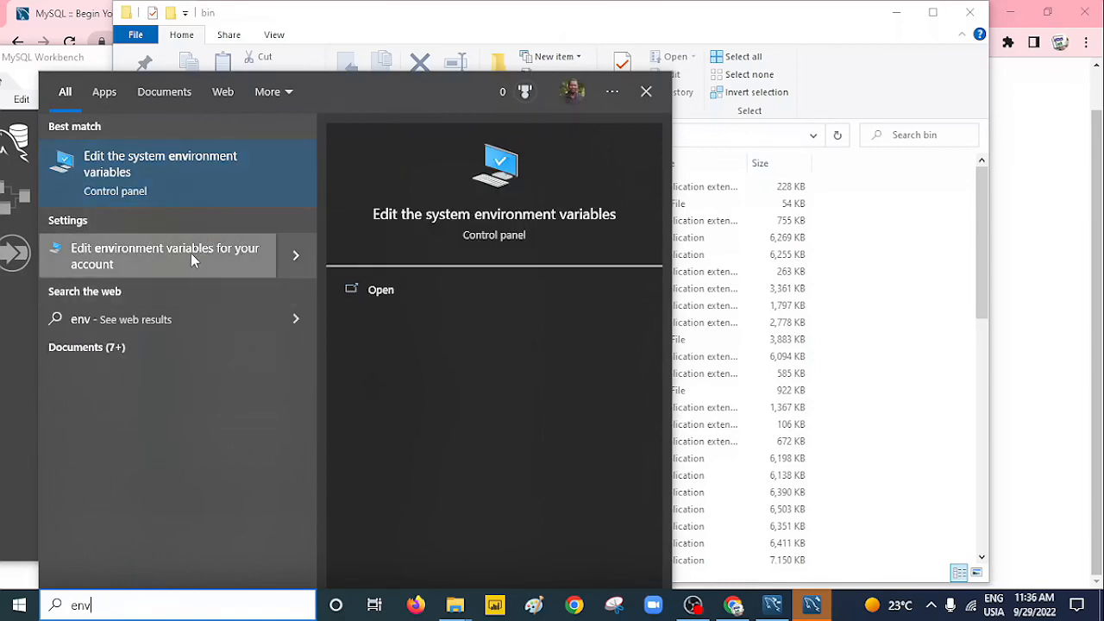
click(383, 292)
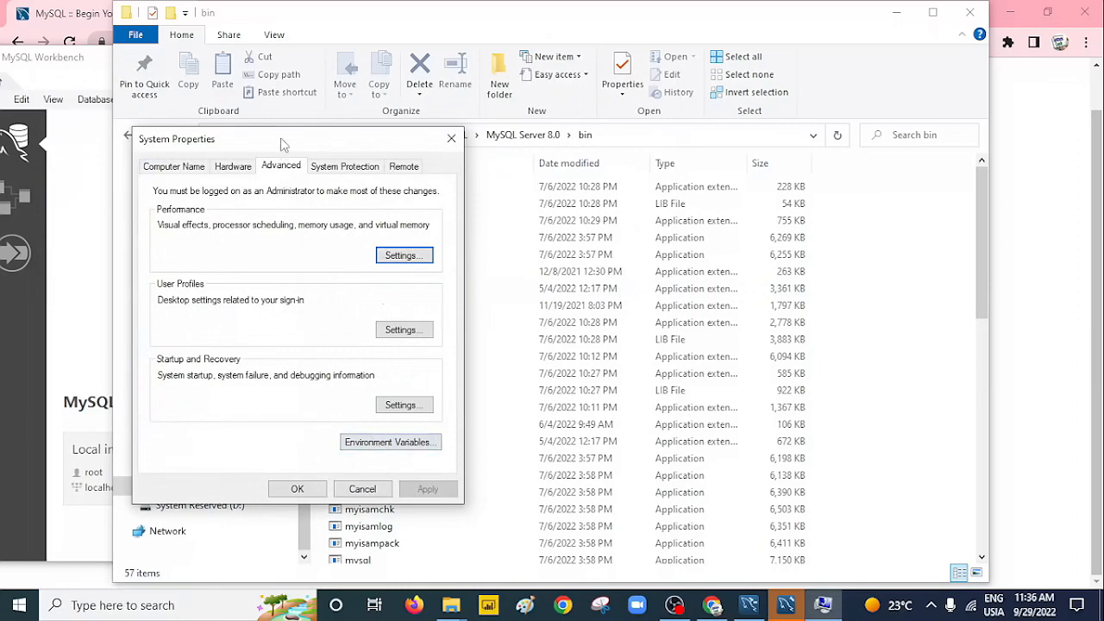
drag(282, 139, 379, 132)
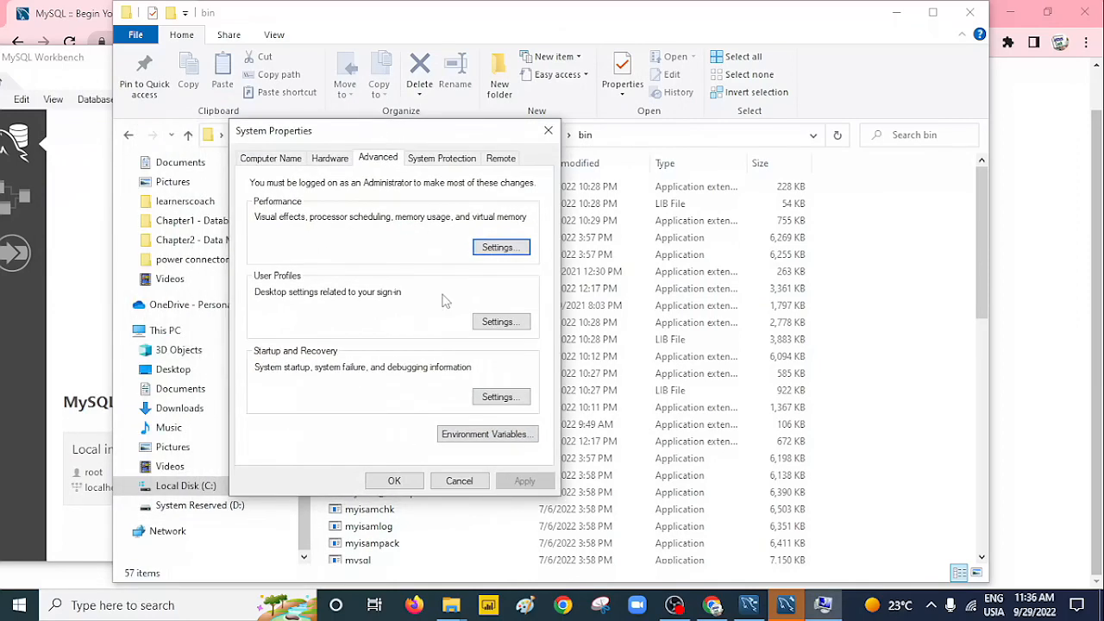
click(470, 434)
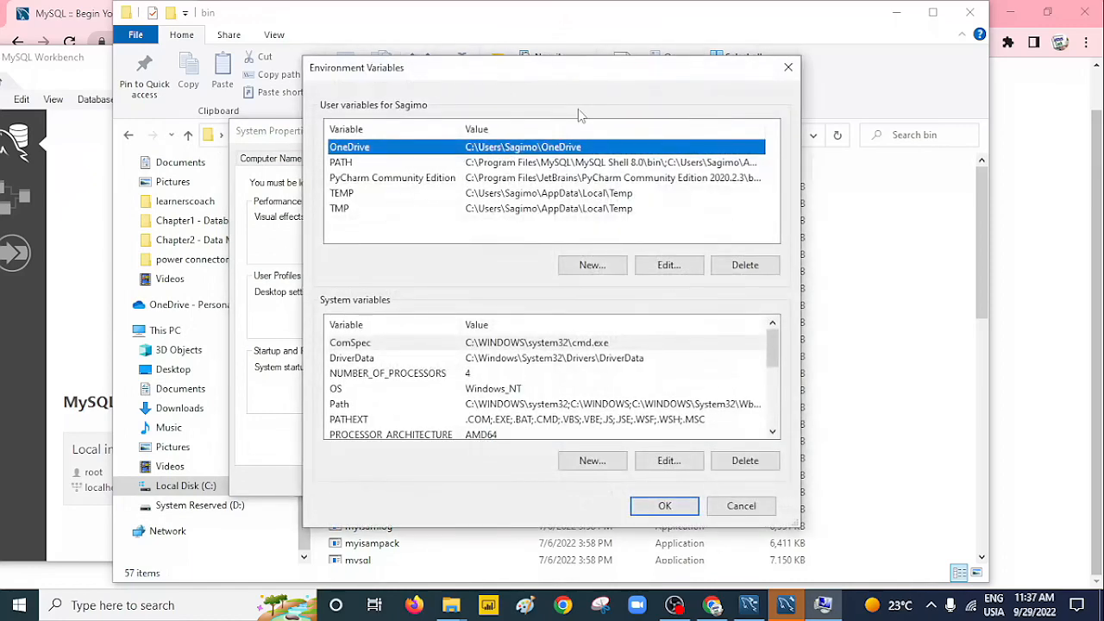
drag(579, 77, 369, 56)
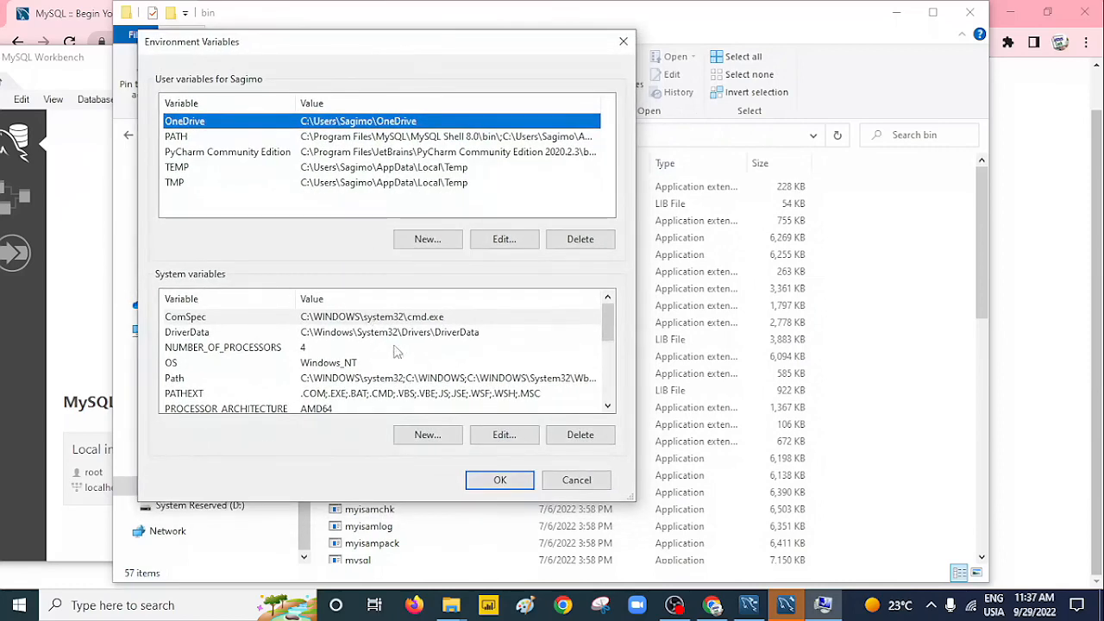
mouse_move(612, 345)
mouse_down()
mouse_move(617, 404)
mouse_move(607, 347)
mouse_up()
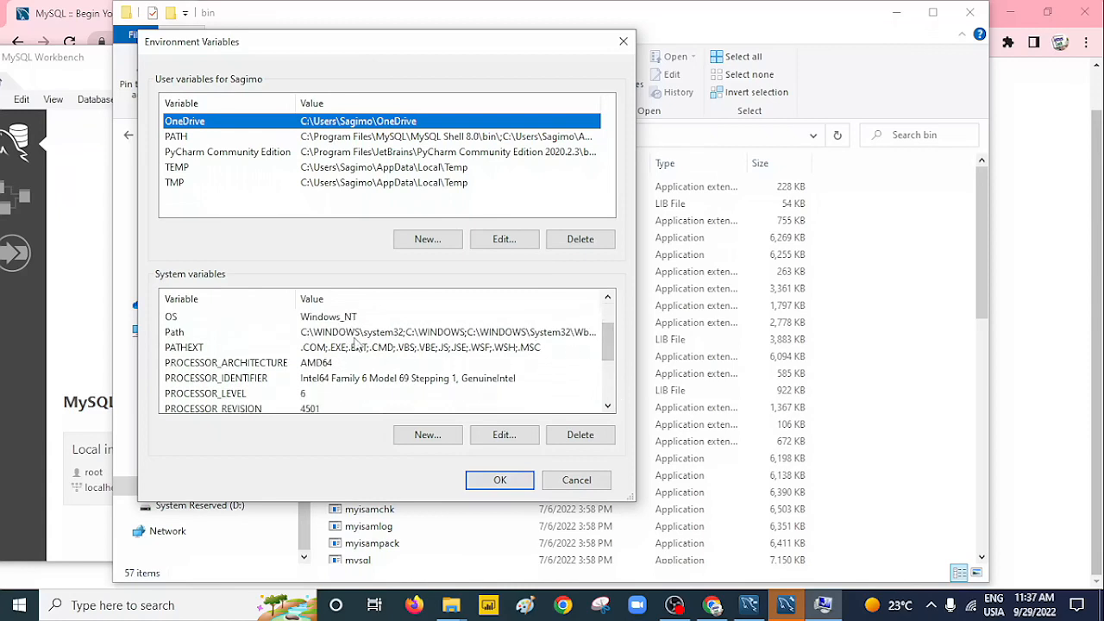
click(356, 336)
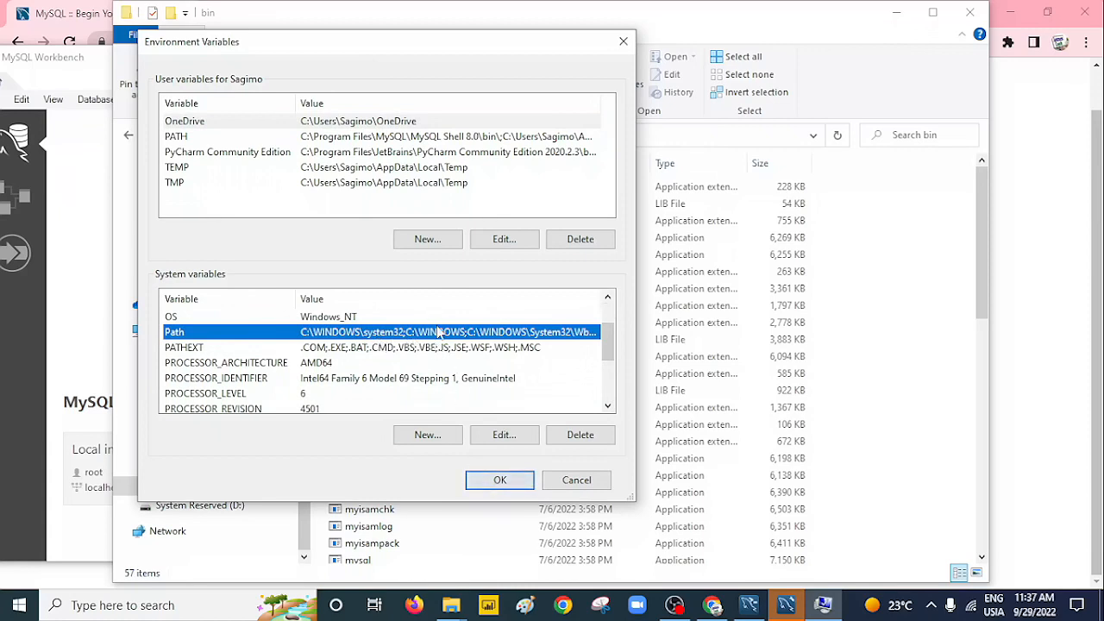
Add C:\Program Files\MySQL\MySQL Server 8.0\bin as a new entry in the system Path.
double_click(264, 336)
drag(509, 109, 347, 117)
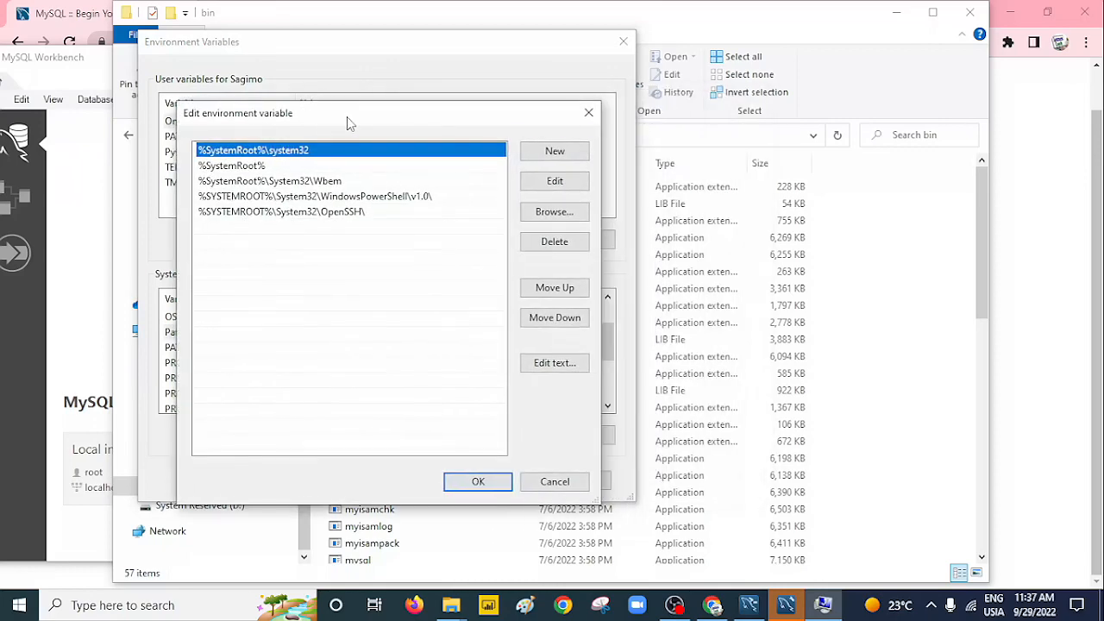
click(552, 152)
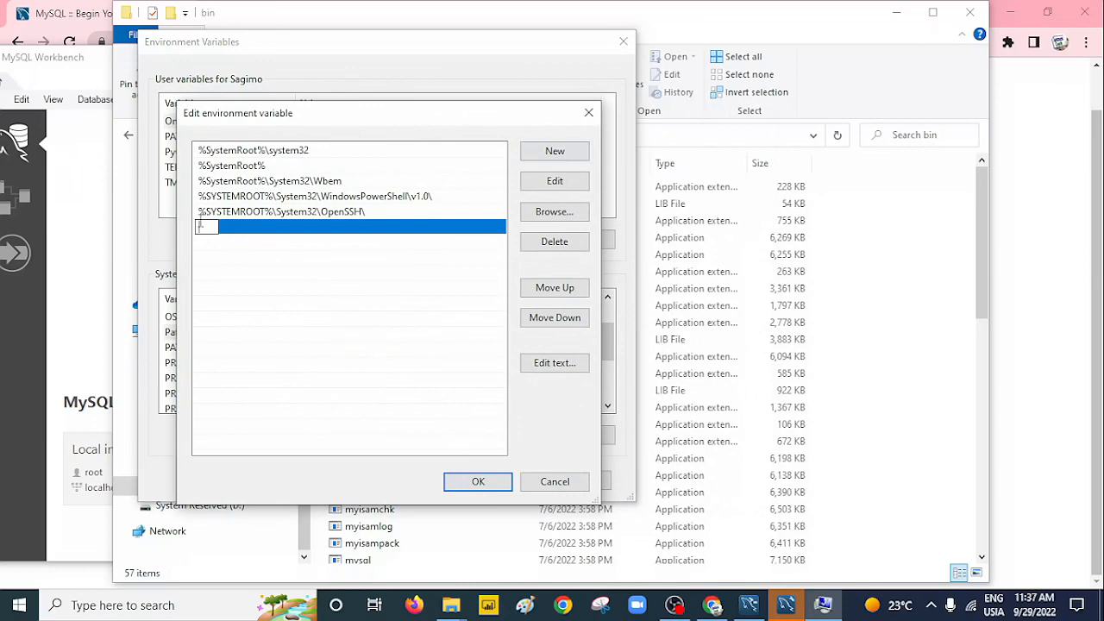
key(ctrl+v)
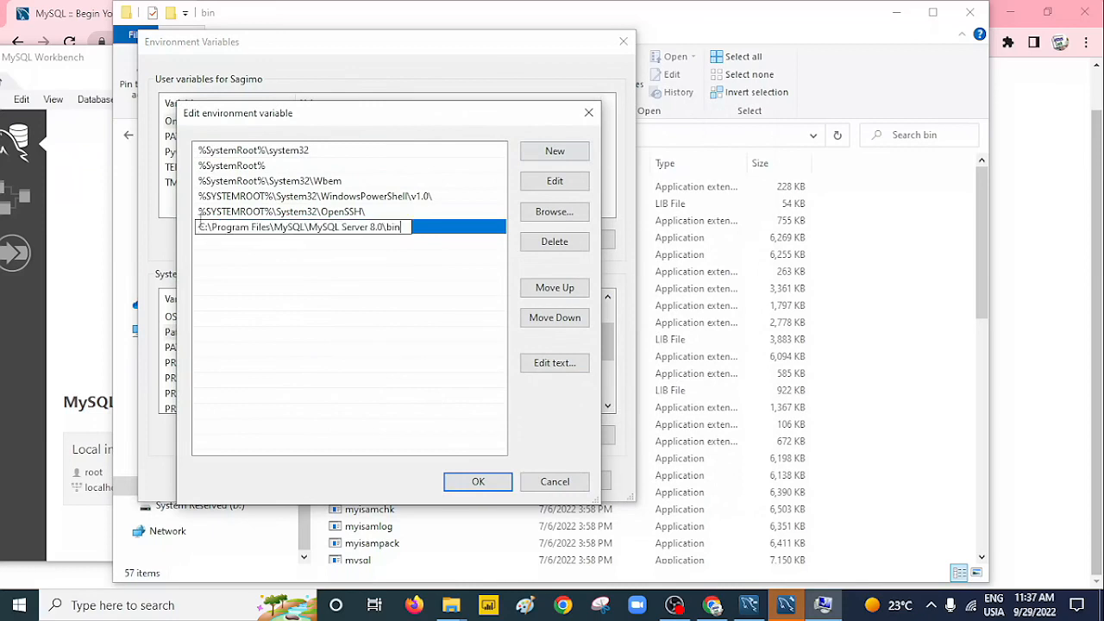
click(435, 321)
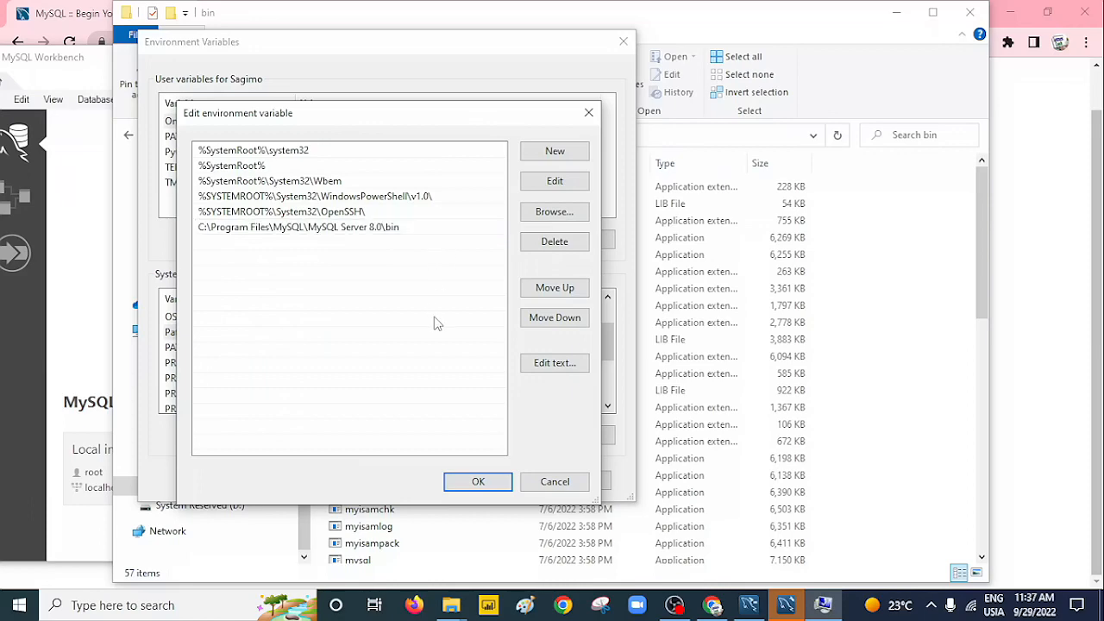
Confirm the Path edit and close the Environment Variables and System Properties dialogs.
click(500, 484)
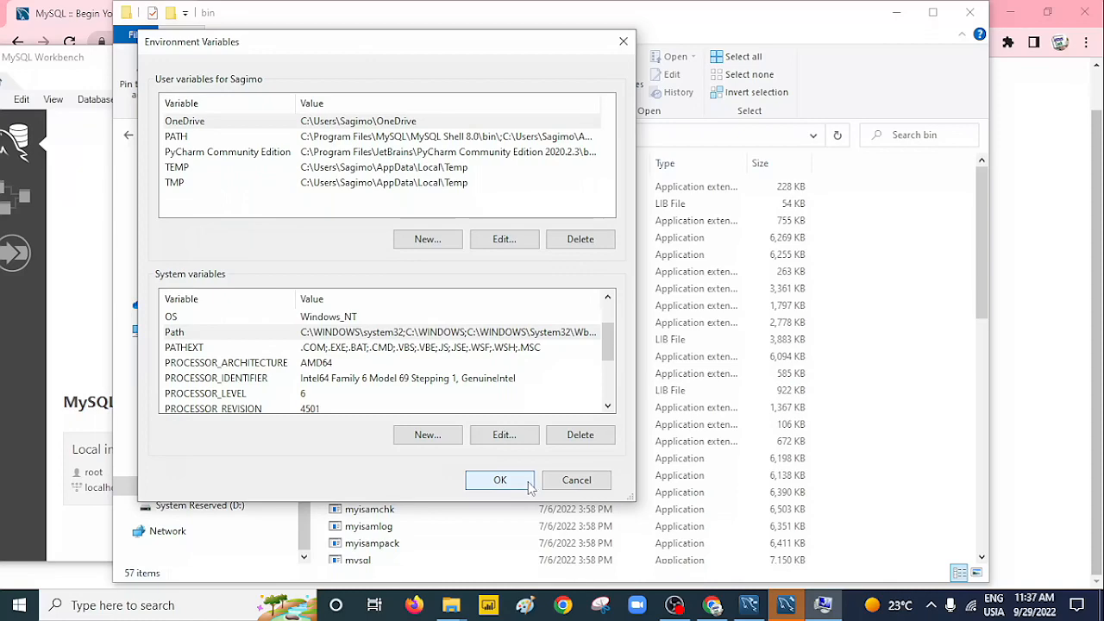
click(501, 481)
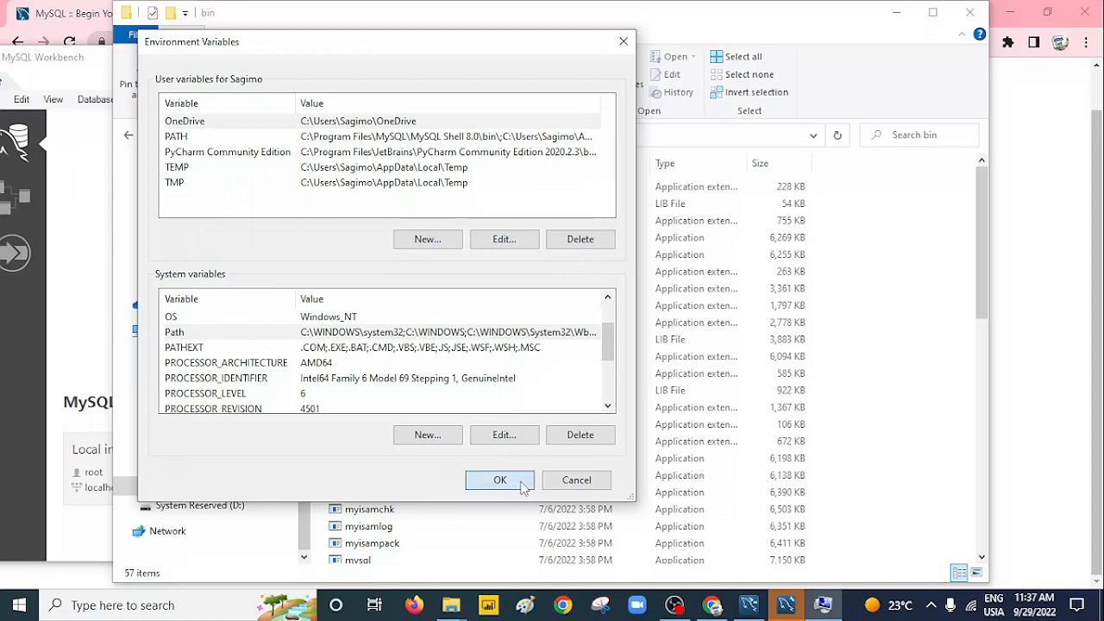
click(393, 482)
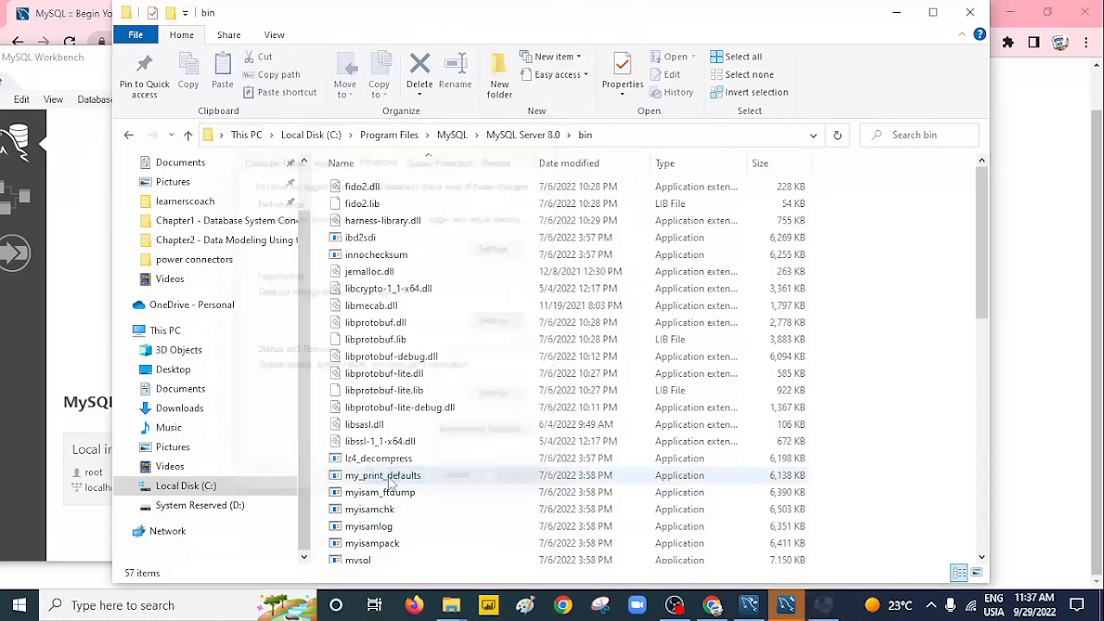
Open Command Prompt via a 'cmd' search and run mysql --version, showing Ver 8.0.30.
click(171, 605)
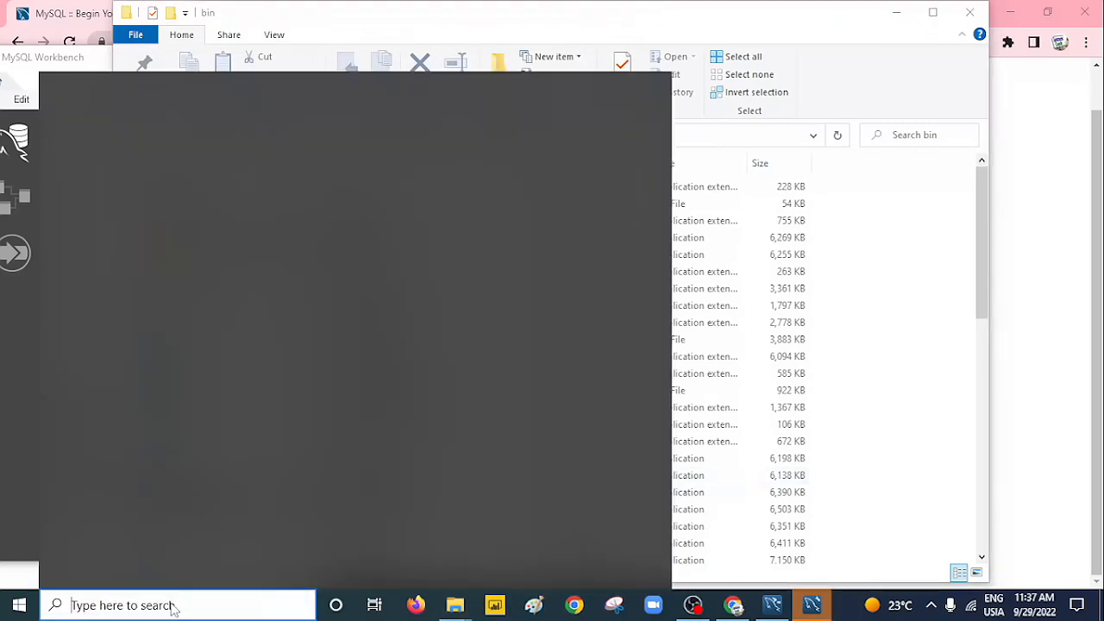
text(cmd)
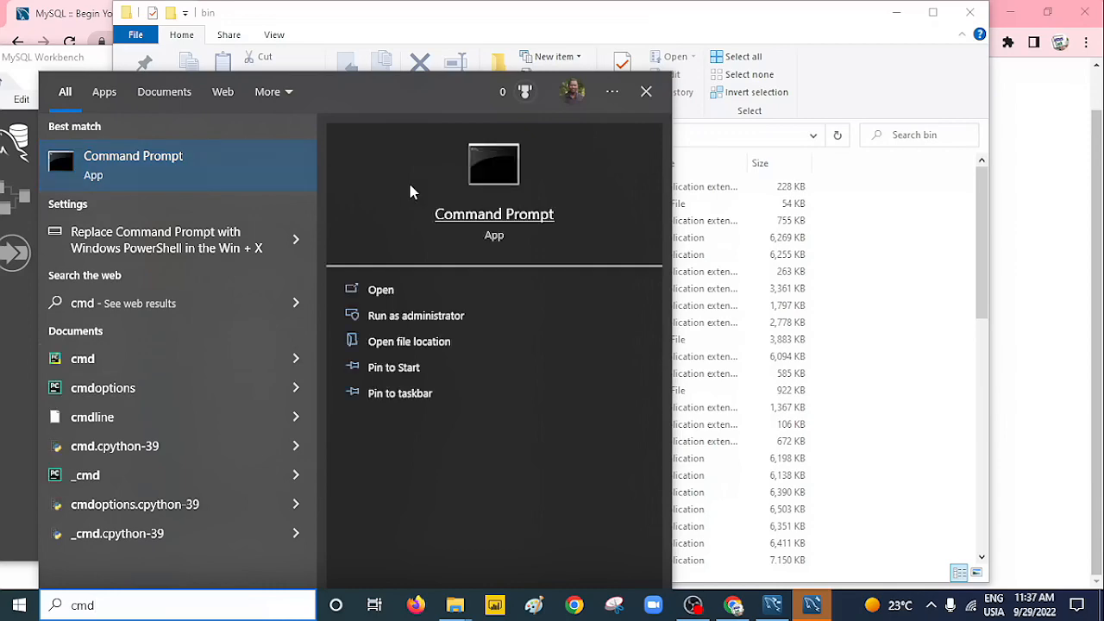
click(385, 298)
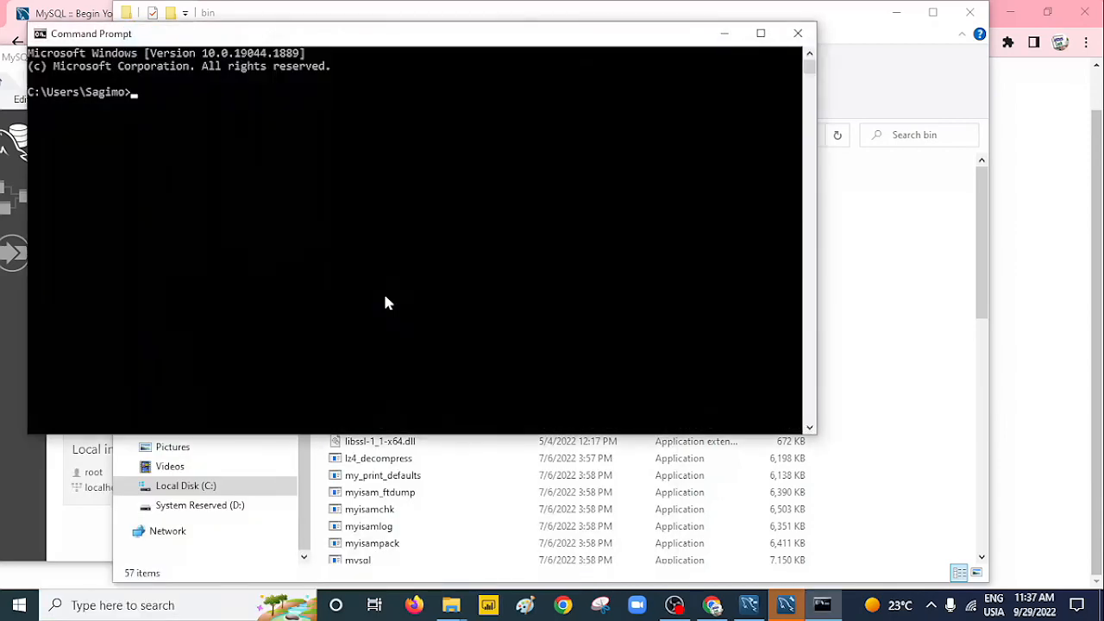
drag(350, 39, 396, 67)
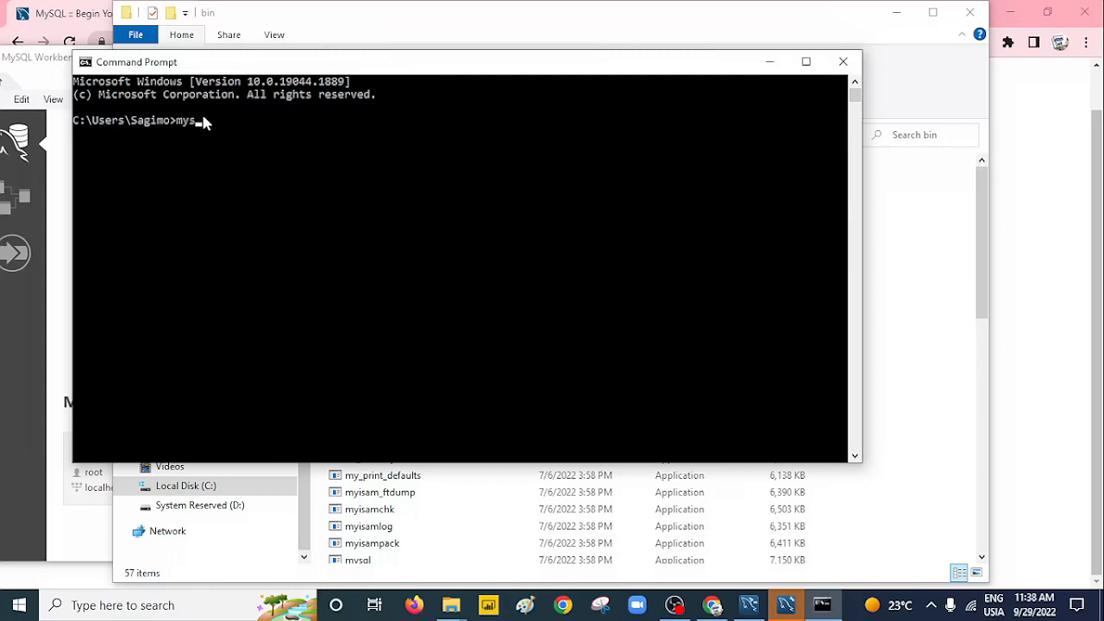
text(l --version)
key(Return)
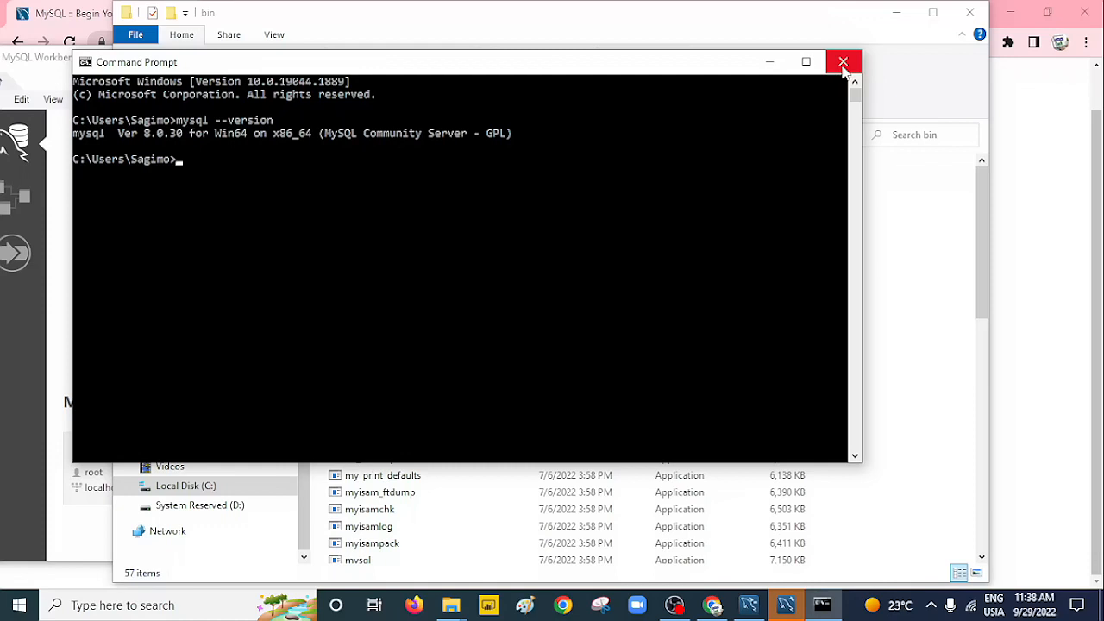
Replace the console with an administrator Command Prompt, closing the extra regular window.
click(843, 62)
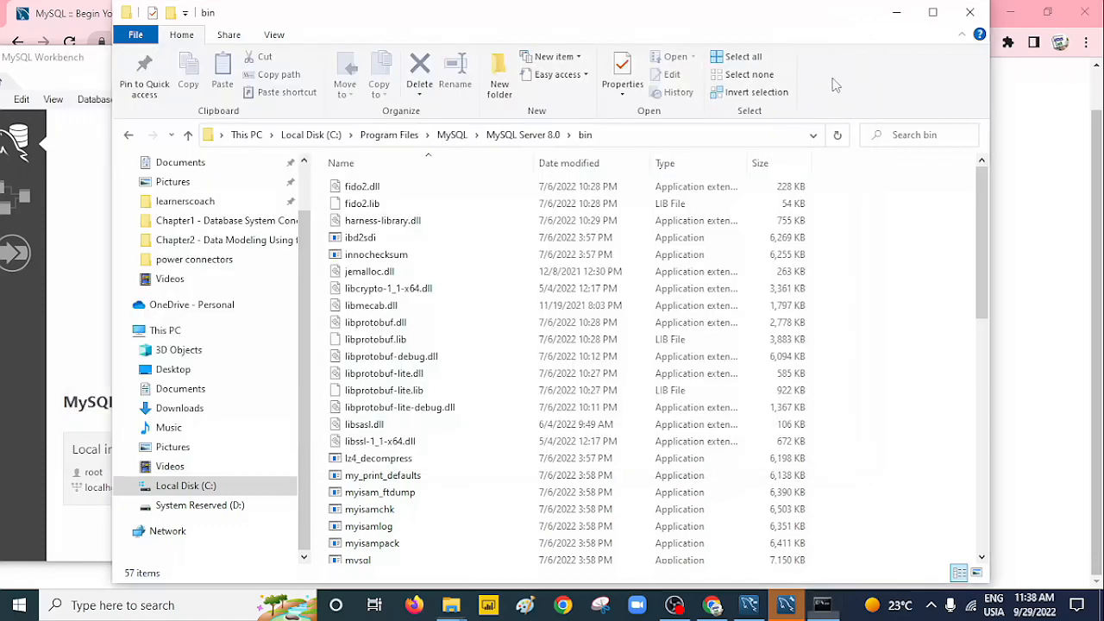
click(142, 604)
text(c)
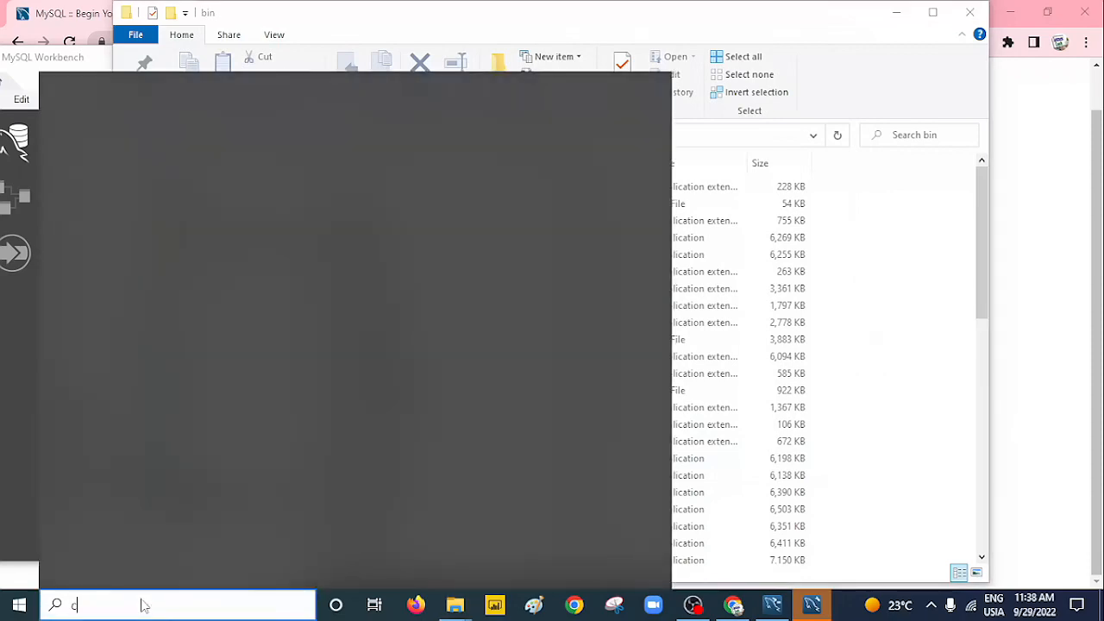
text(md)
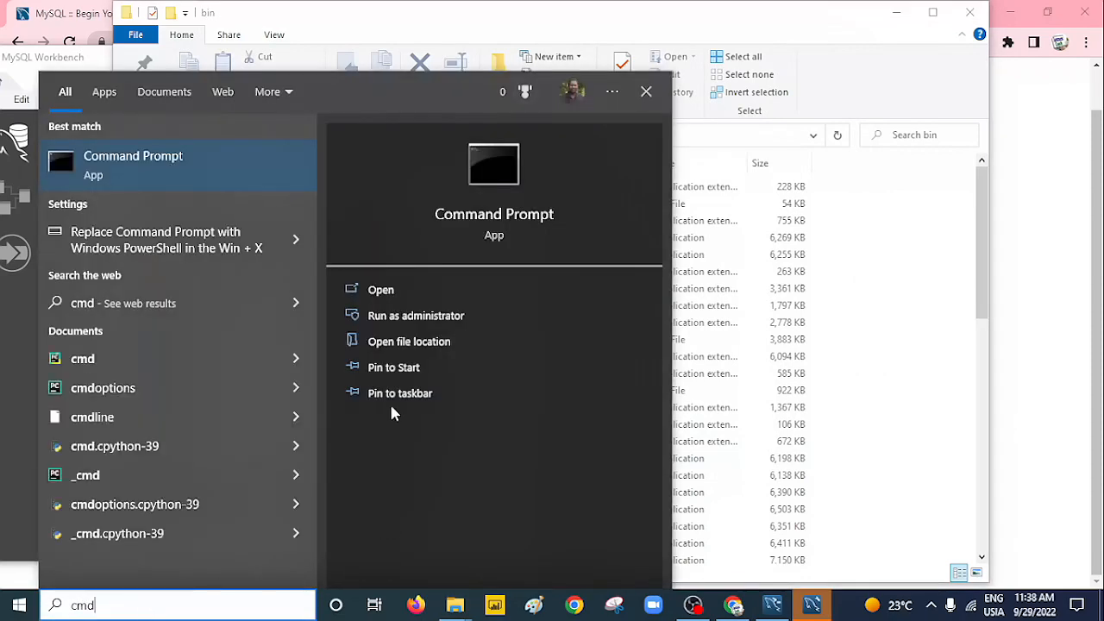
click(438, 328)
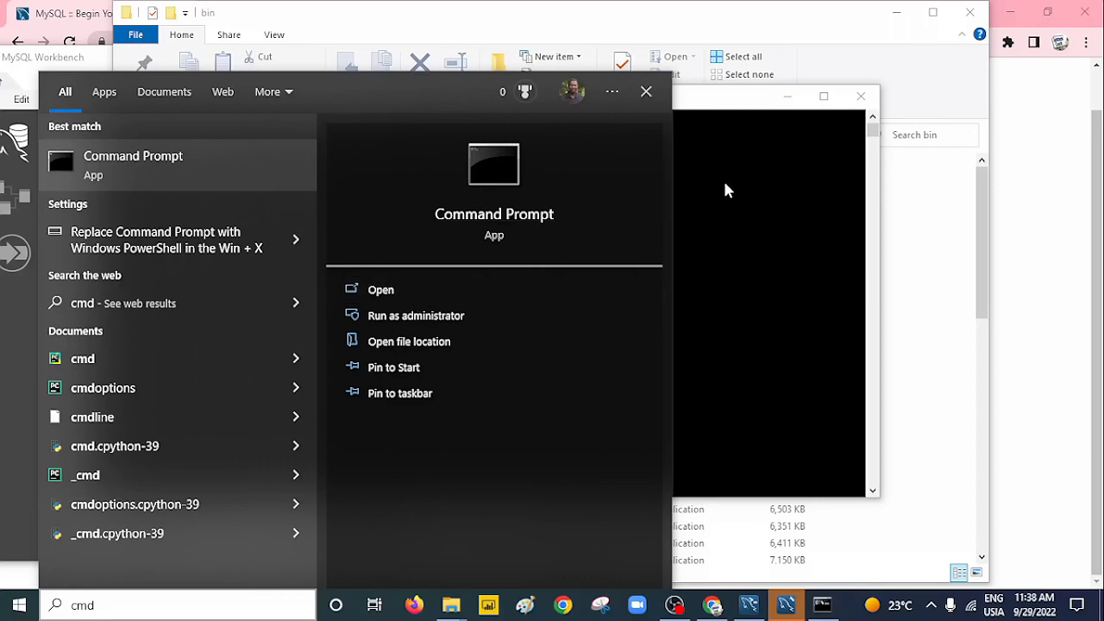
click(426, 291)
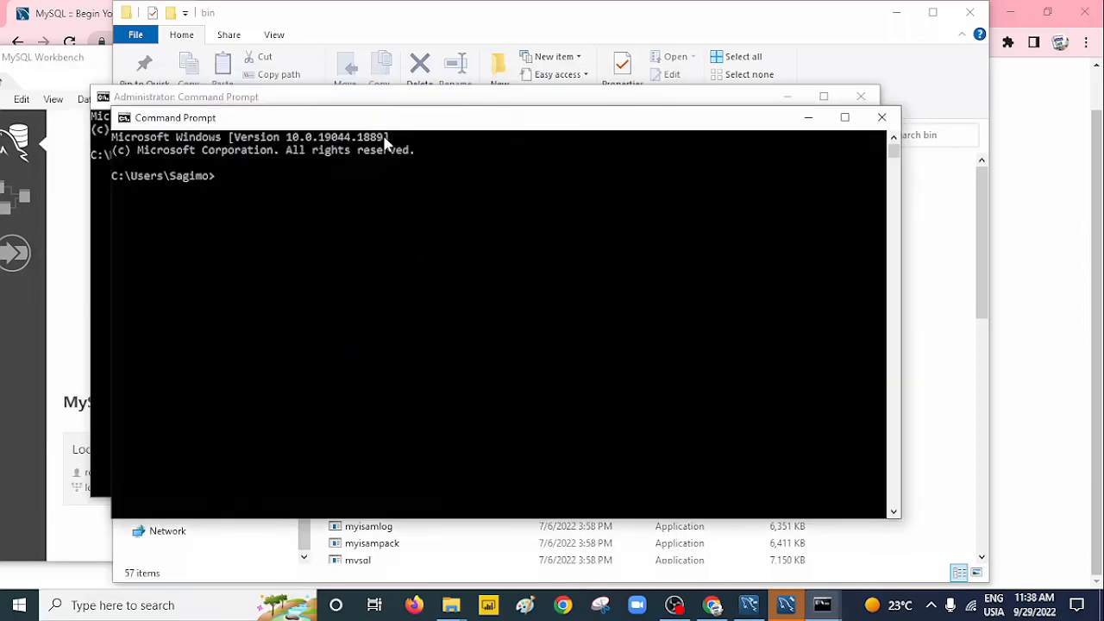
drag(396, 121, 443, 113)
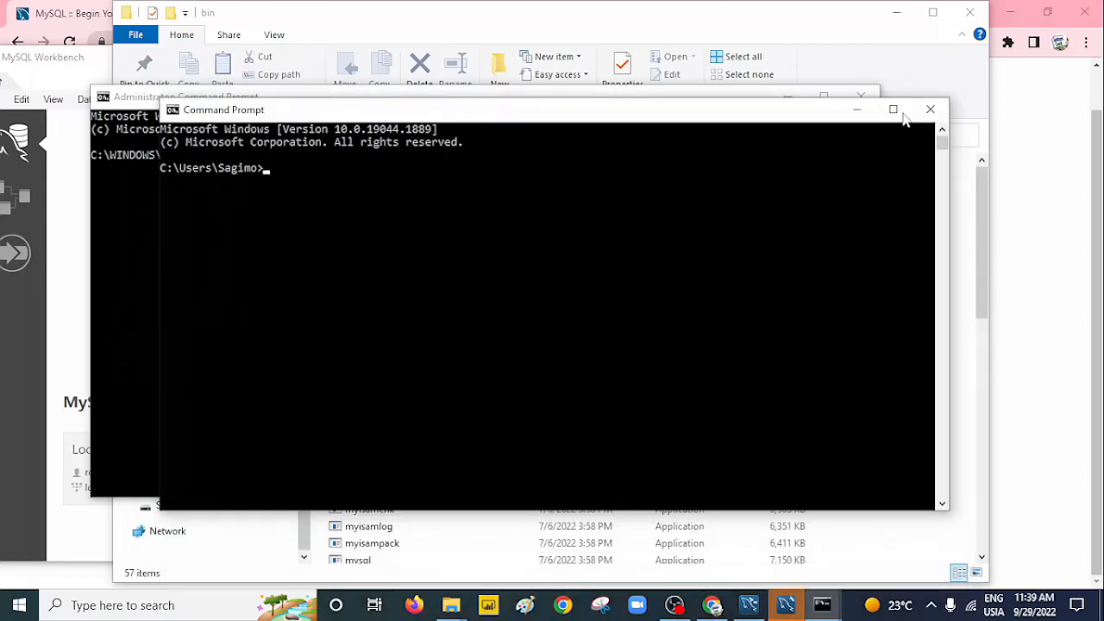
click(930, 109)
click(549, 160)
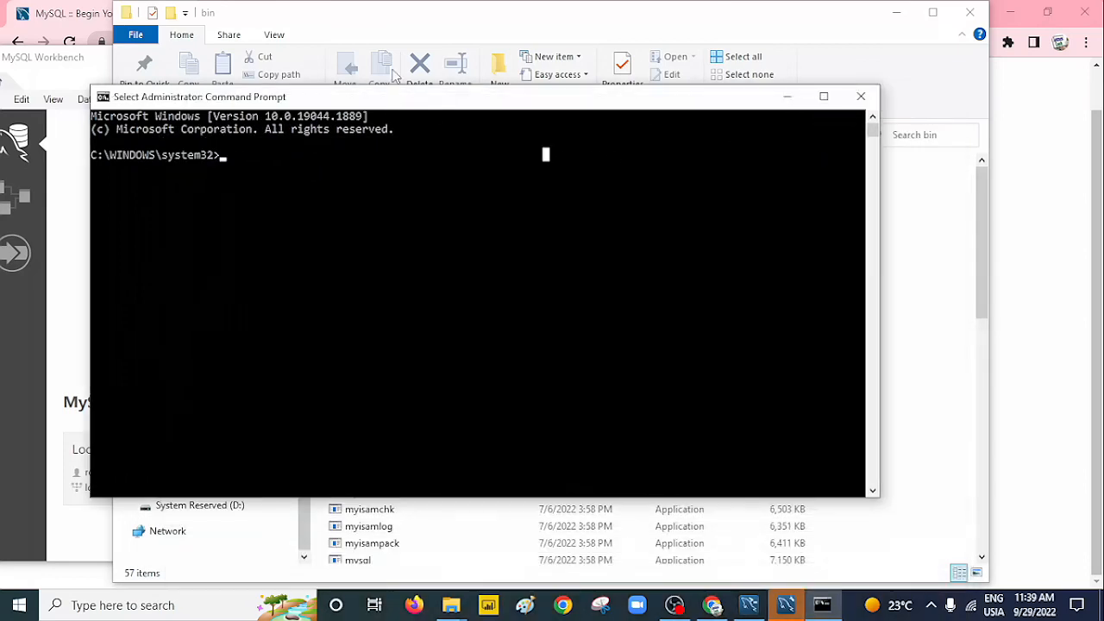
drag(406, 95, 415, 102)
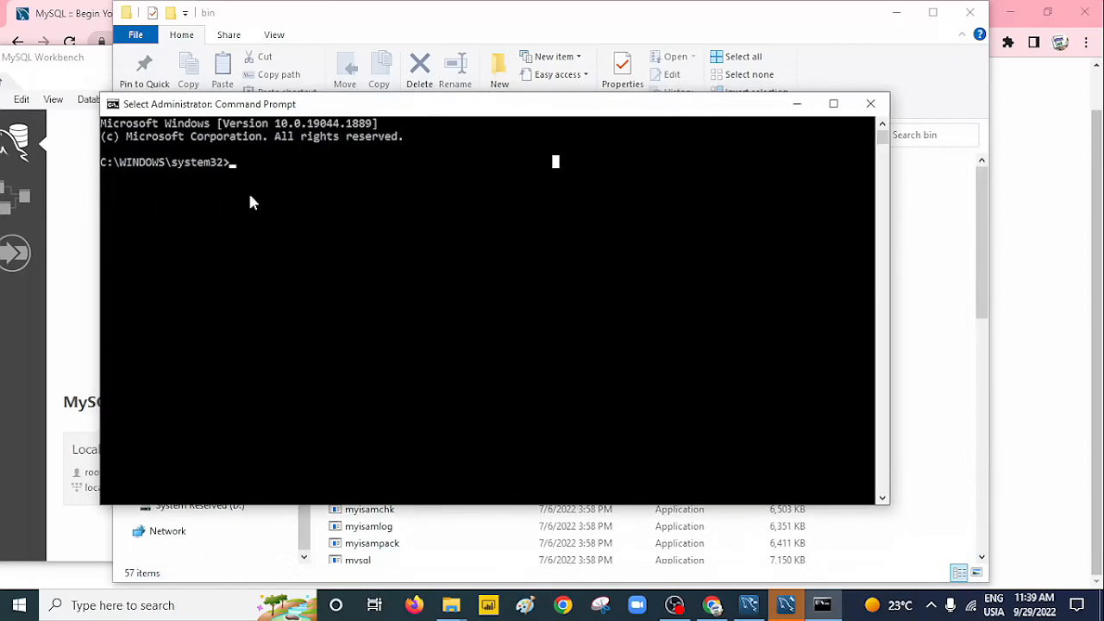
Log into MySQL as root with mysql -u root -p and the root password.
text(mysql)
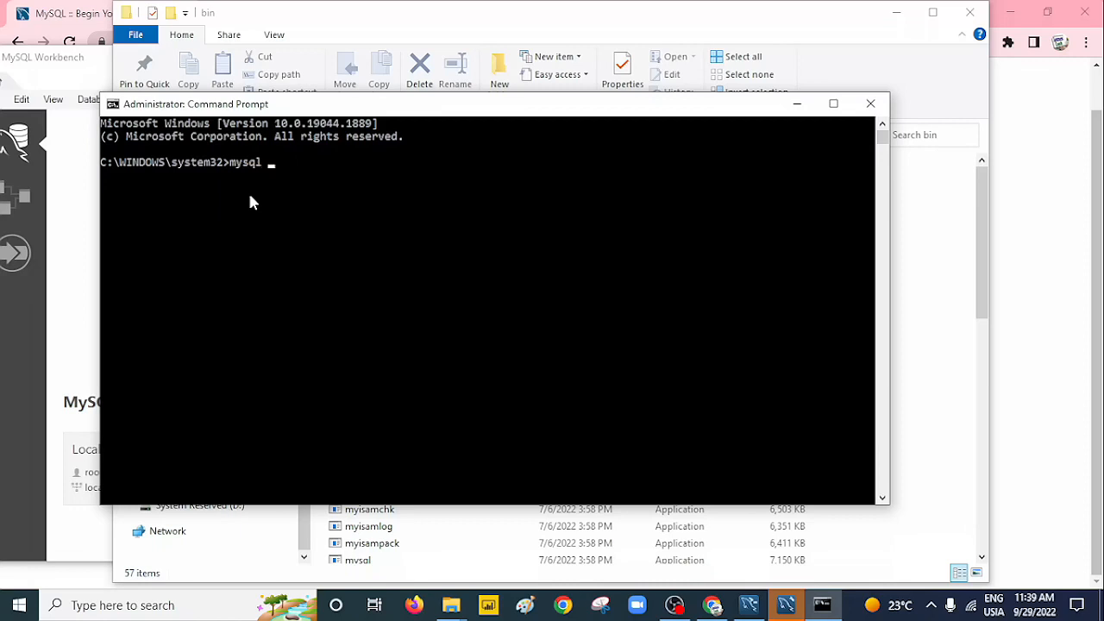
text(-u root -p)
key(Return)
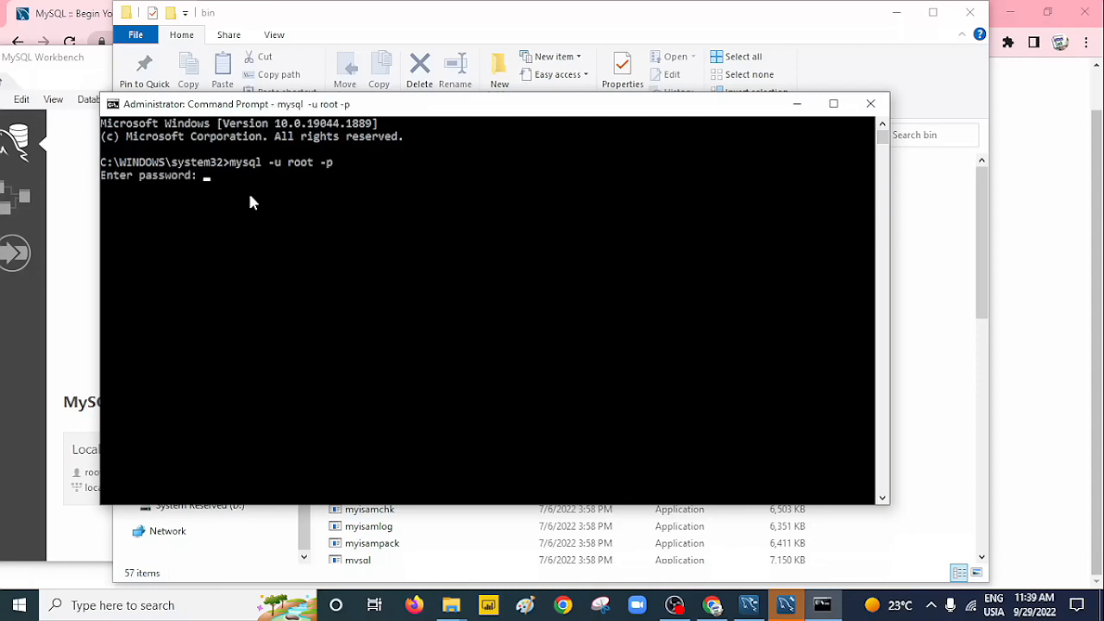
text(r)
key(Return)
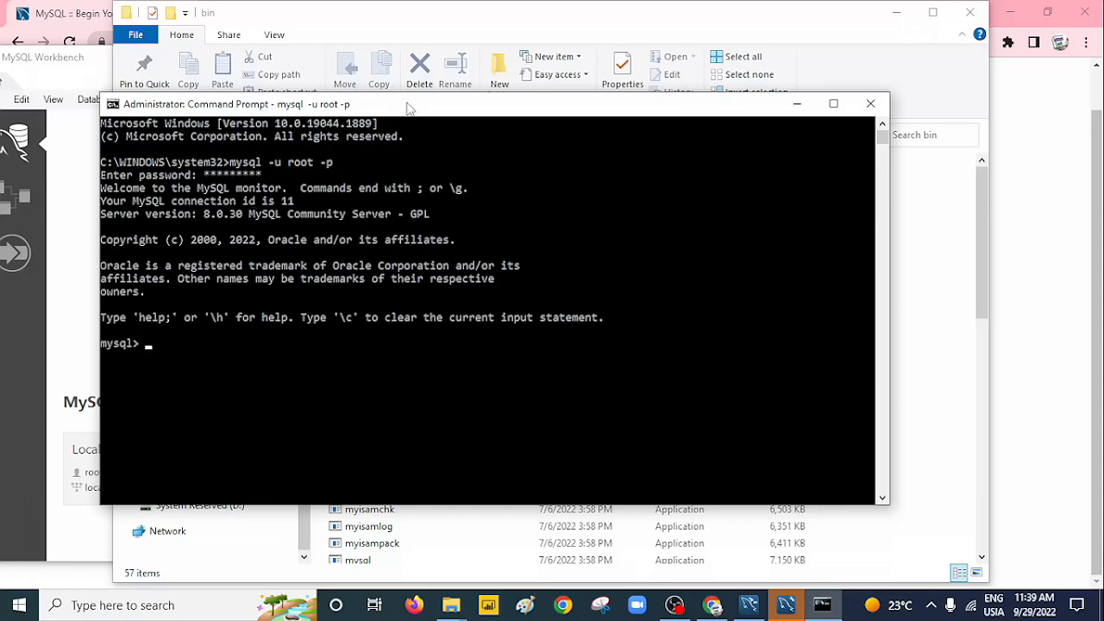
drag(409, 104, 442, 49)
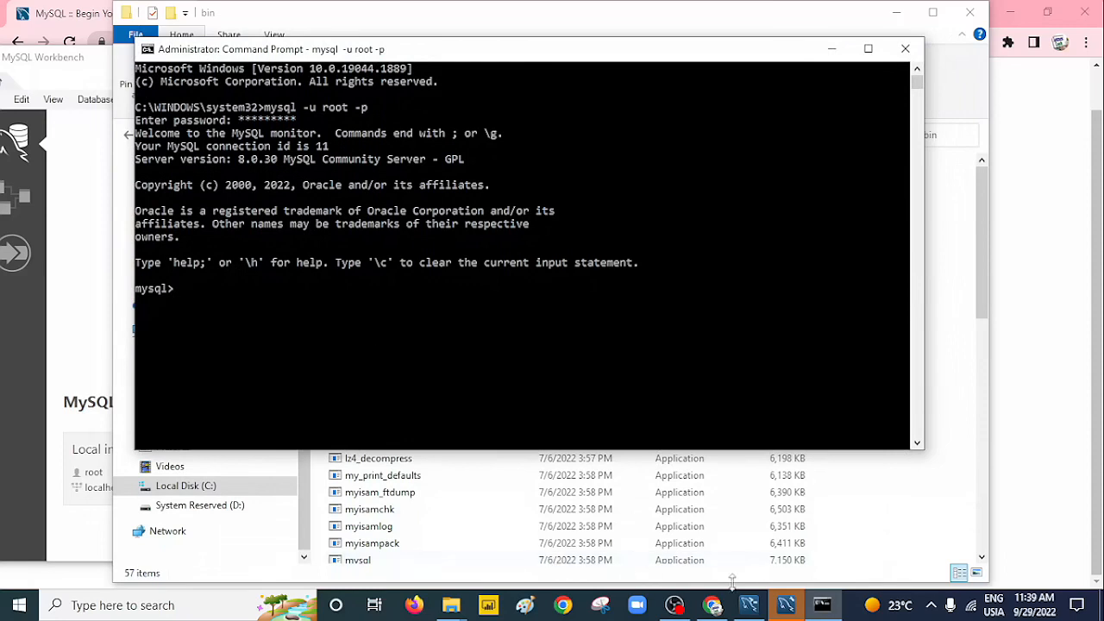
mouse_move(822, 609)
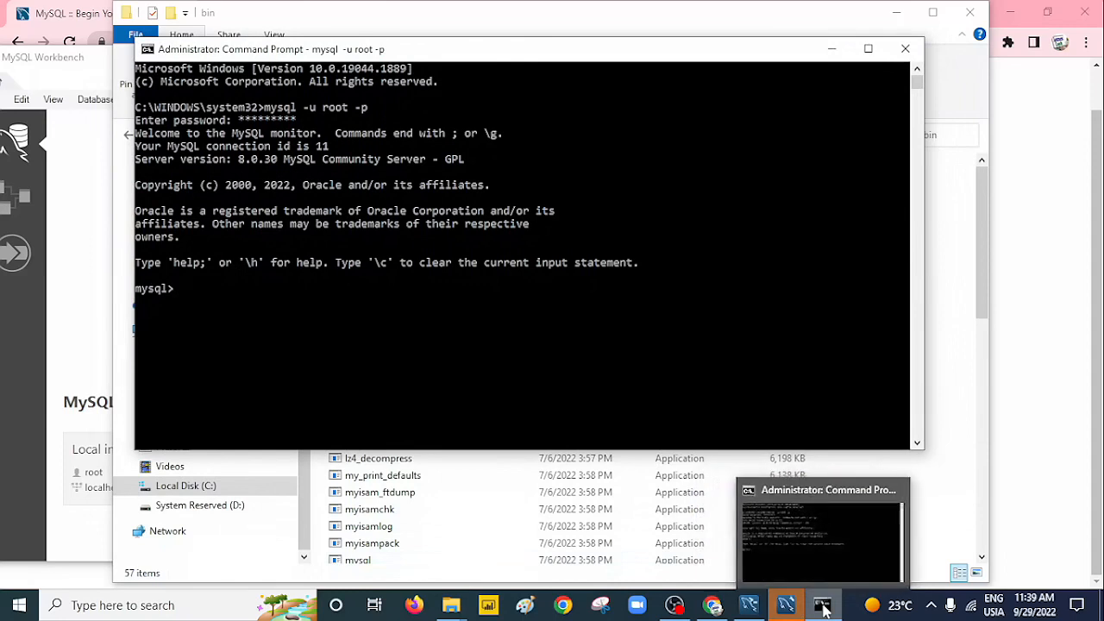
mouse_move(749, 609)
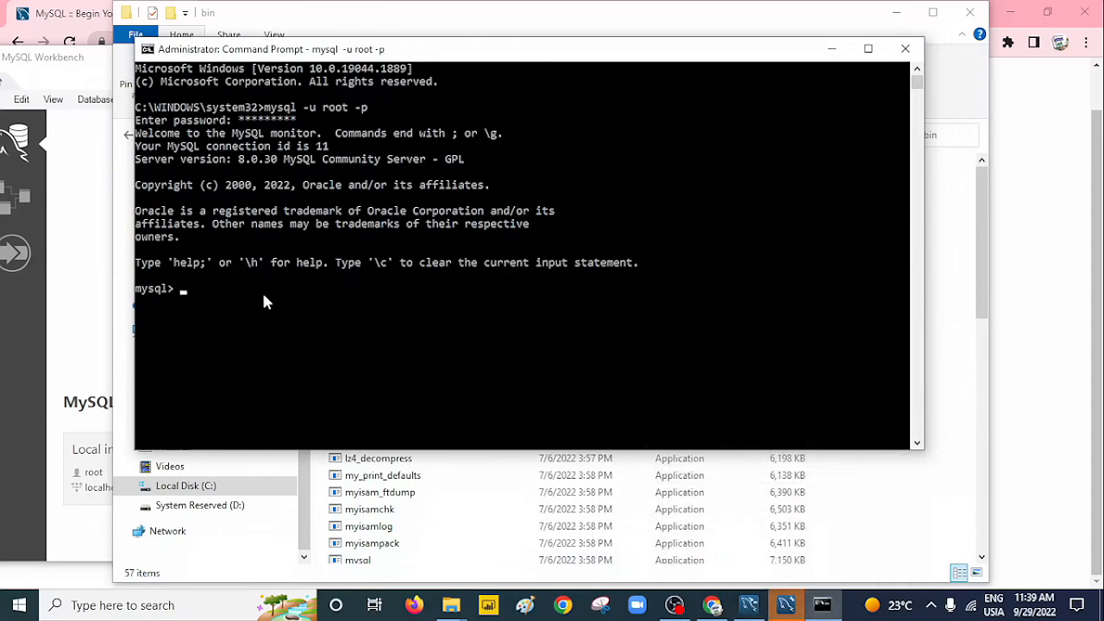
Run show databases; to list information_schema, mysql, performance_schema and sys.
click(216, 290)
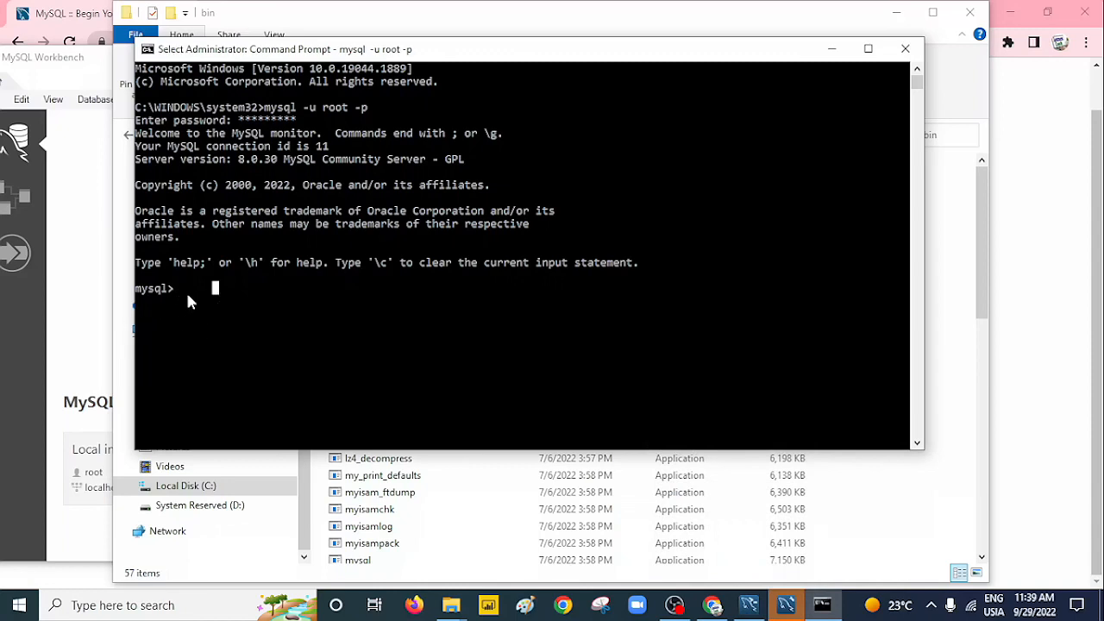
click(185, 292)
text(s)
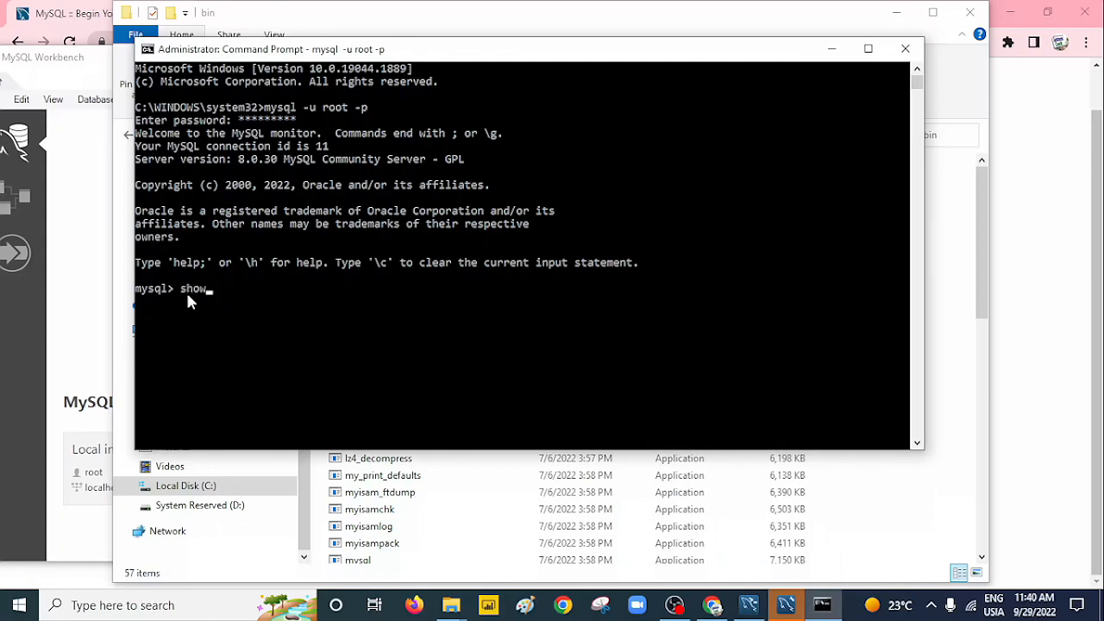
text(how databases;)
key(Return)
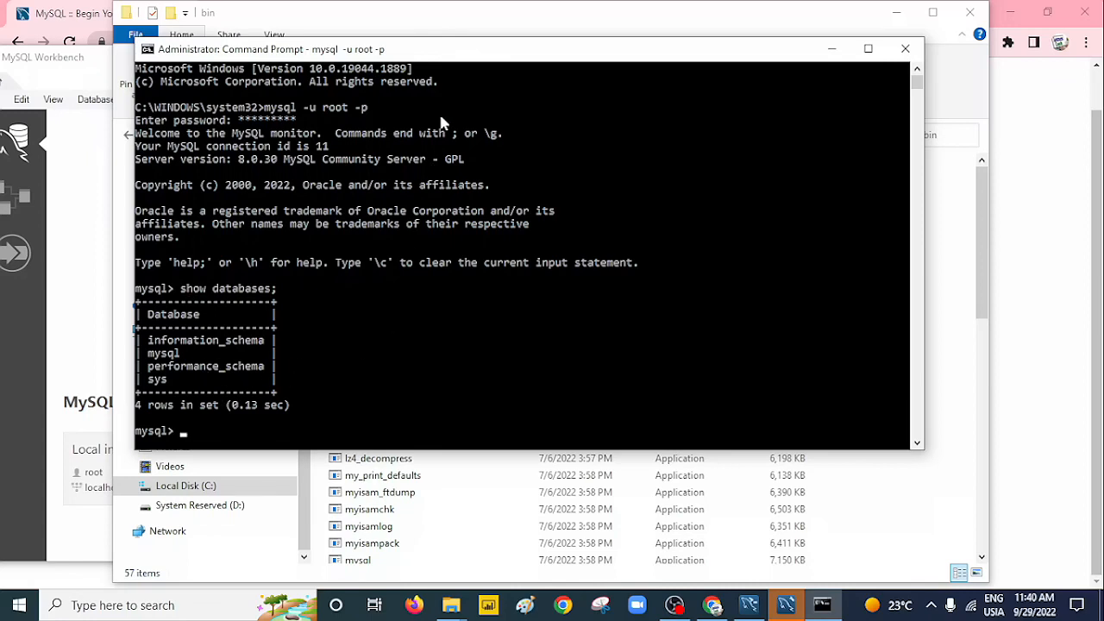
drag(462, 50, 449, 54)
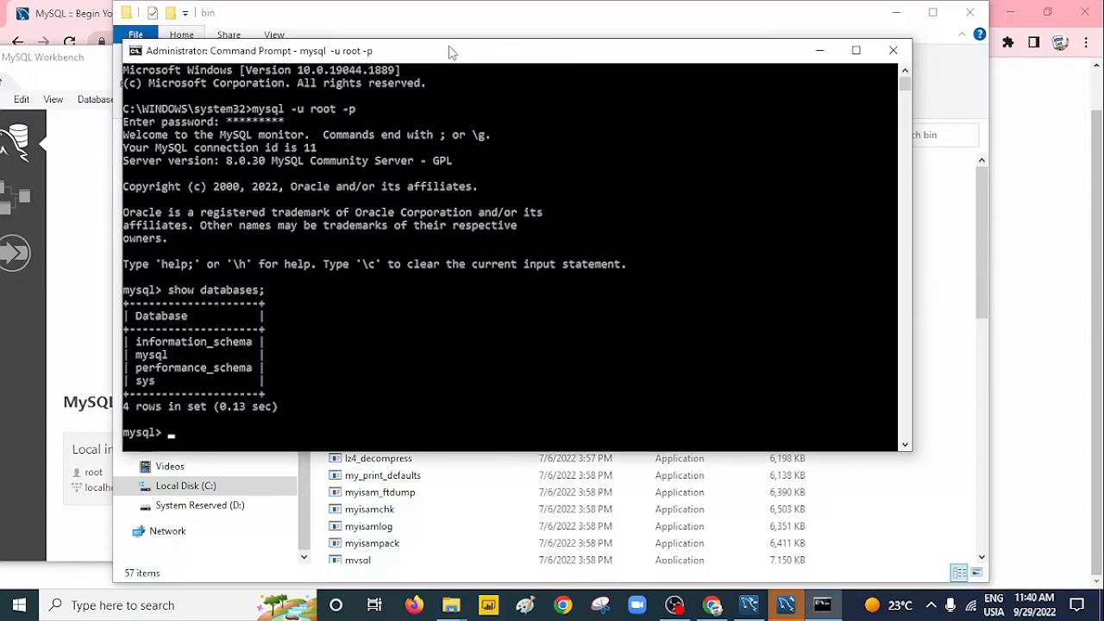